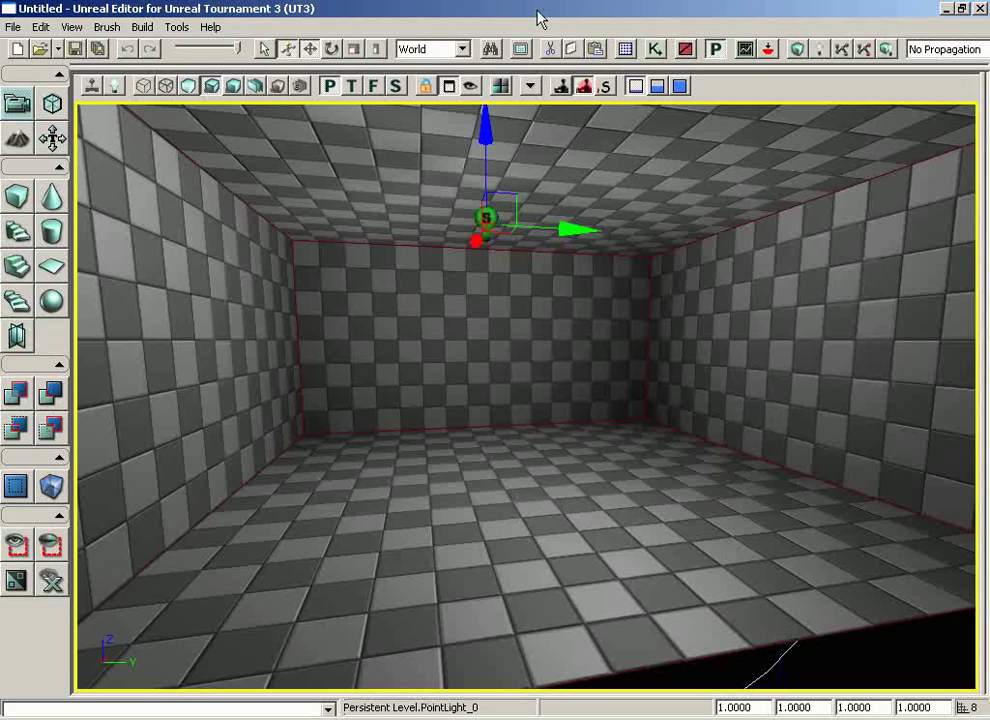
- Open the Generic Browser to list the ZaksMaterials package and its materials
{"action": "left_click", "coordinate": [626, 49]}
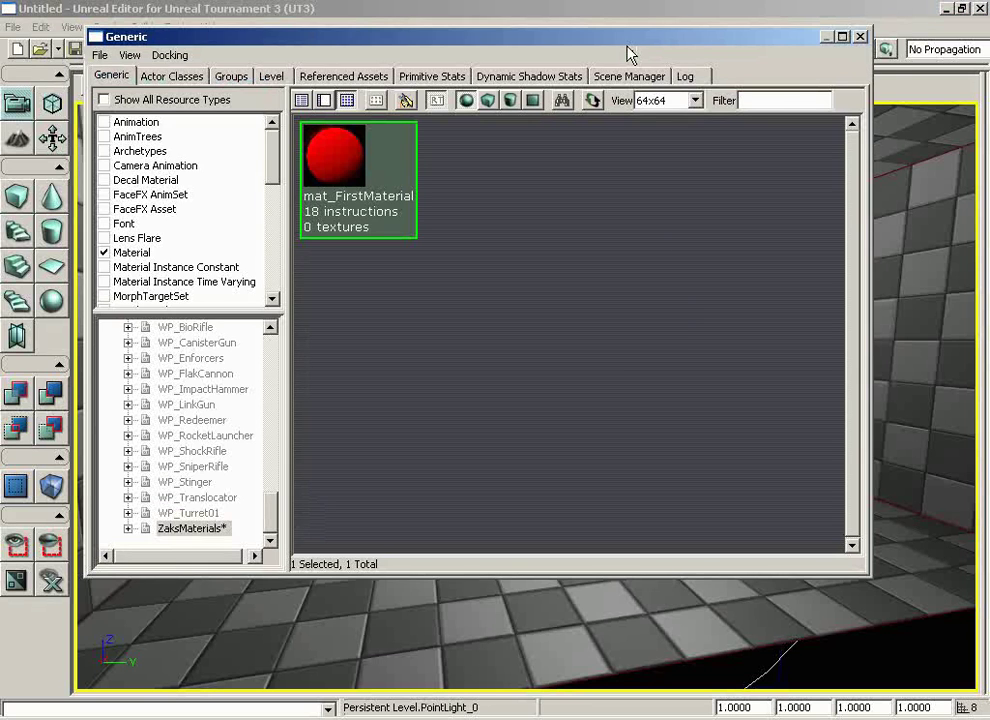
- Open the red mat_FirstMaterial from ZaksMaterials in the Unreal Material Editor
{"action": "double_click", "coordinate": [378, 167]}
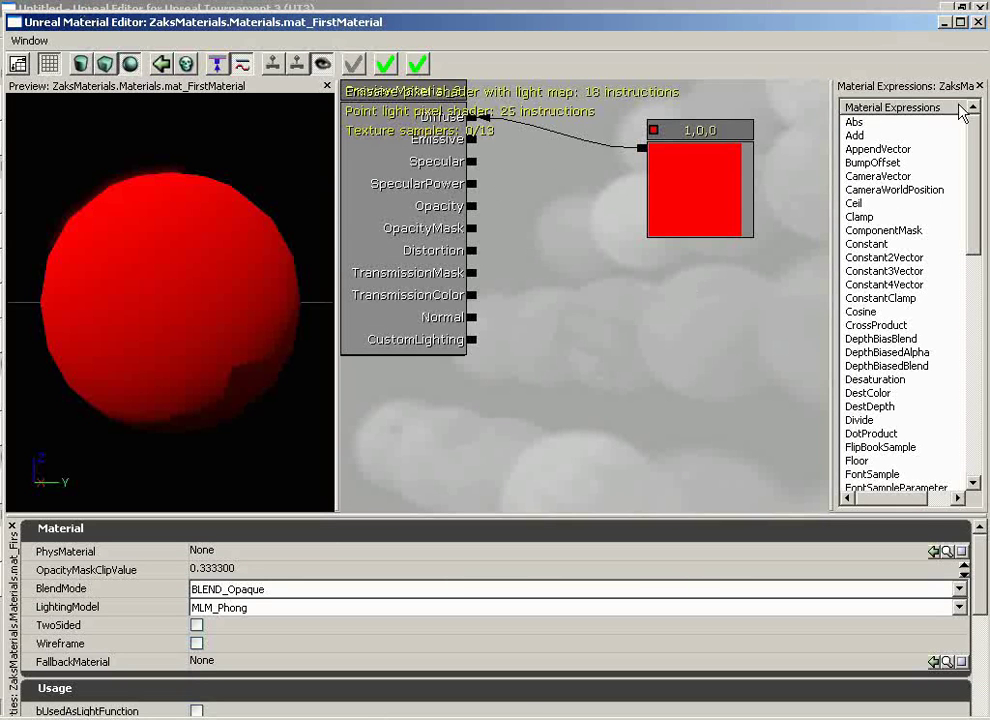
- Maximize the Material Editor, orbit the preview sphere and pan the graph to show the nodes
{"action": "left_click", "coordinate": [960, 22]}
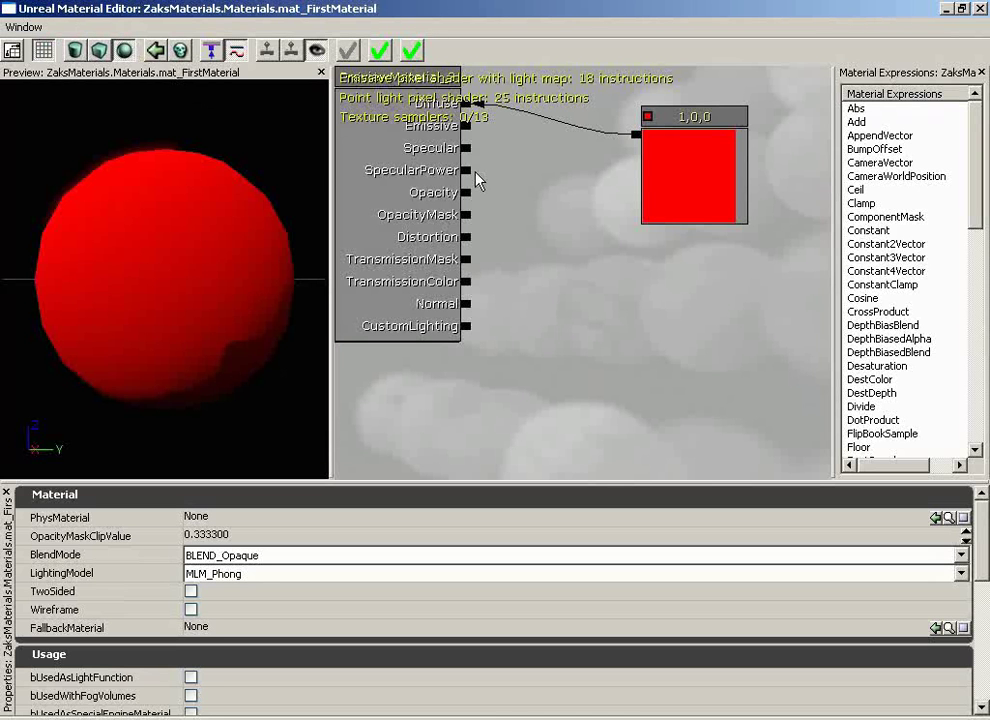
{"action": "mouse_move", "coordinate": [91, 265]}
{"action": "left_mouse_down"}
{"action": "mouse_move", "coordinate": [327, 222]}
{"action": "mouse_move", "coordinate": [157, 241]}
{"action": "left_mouse_up"}
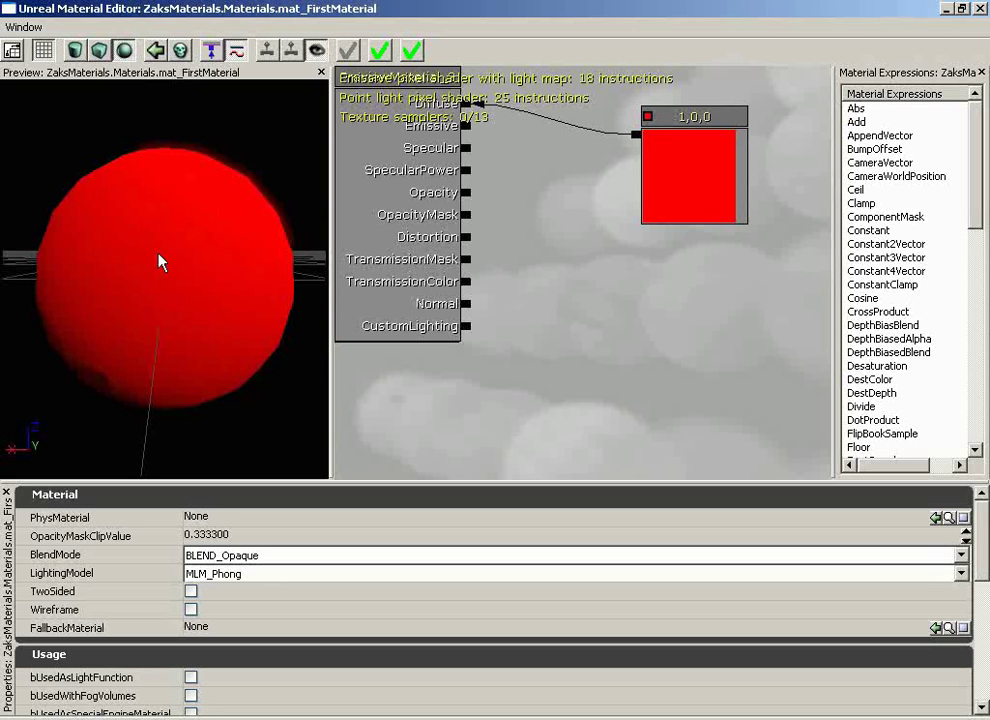
{"action": "left_click_drag", "start_coordinate": [212, 283], "coordinate": [4, 259]}
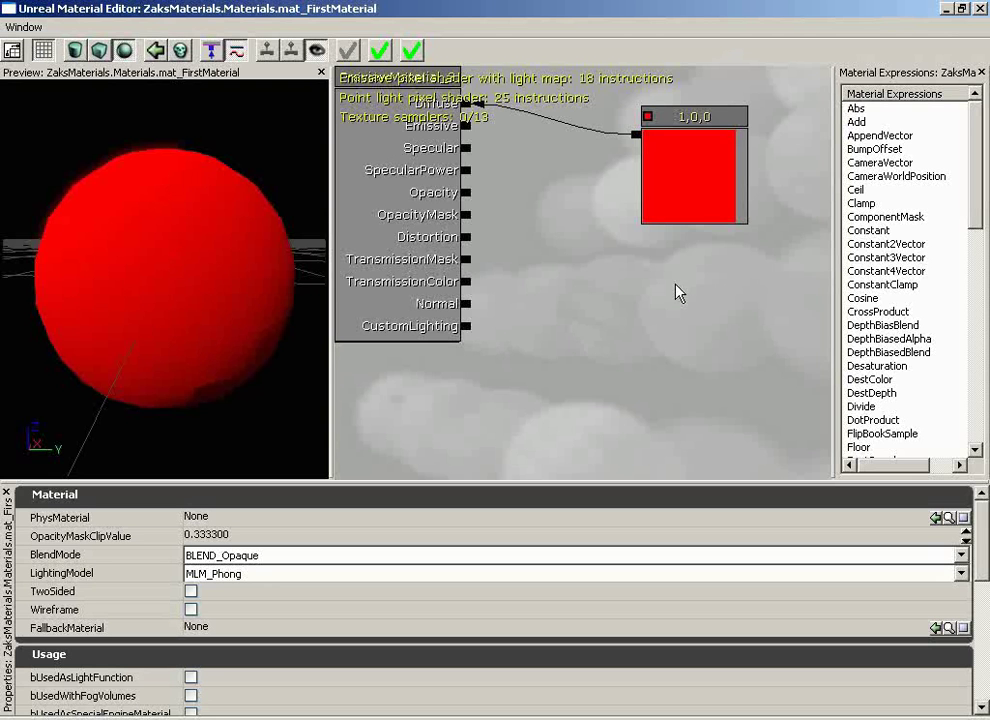
{"action": "left_click_drag", "start_coordinate": [688, 347], "coordinate": [643, 282]}
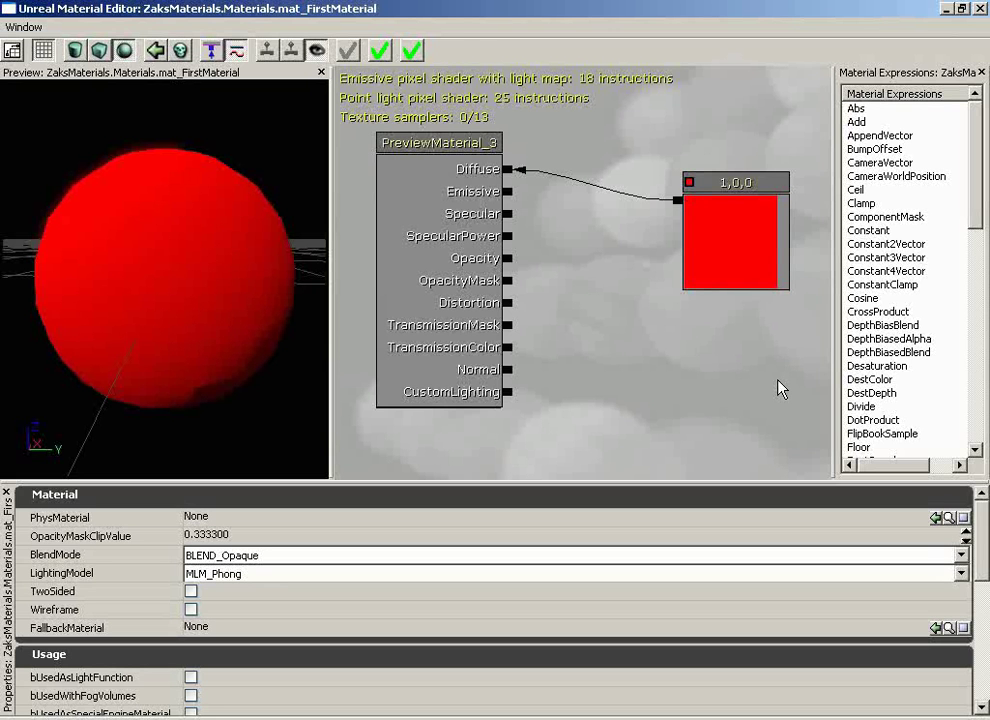
{"action": "left_click_drag", "start_coordinate": [612, 327], "coordinate": [641, 341]}
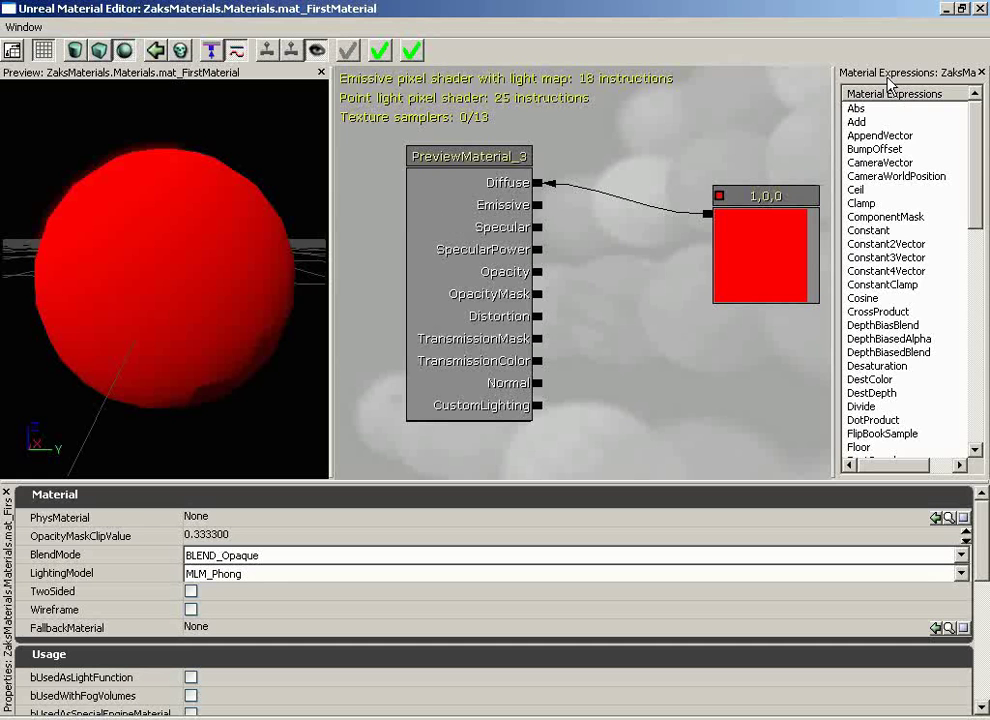
{"action": "scroll", "coordinate": [900, 300], "scroll_direction": "down", "scroll_amount": 14}
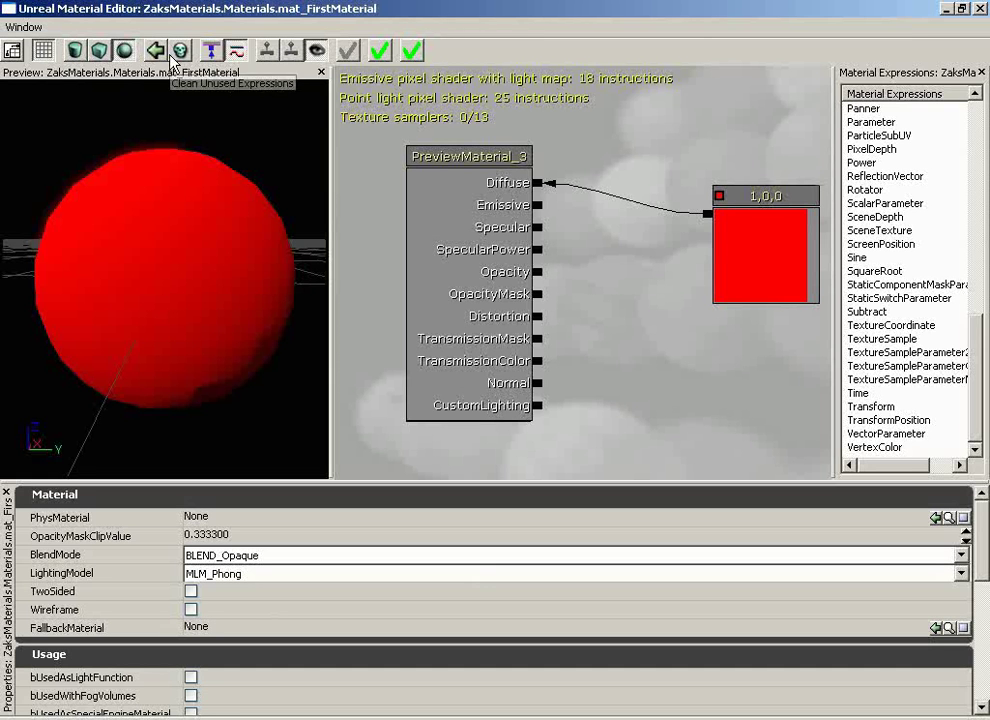
{"action": "left_click", "coordinate": [321, 72]}
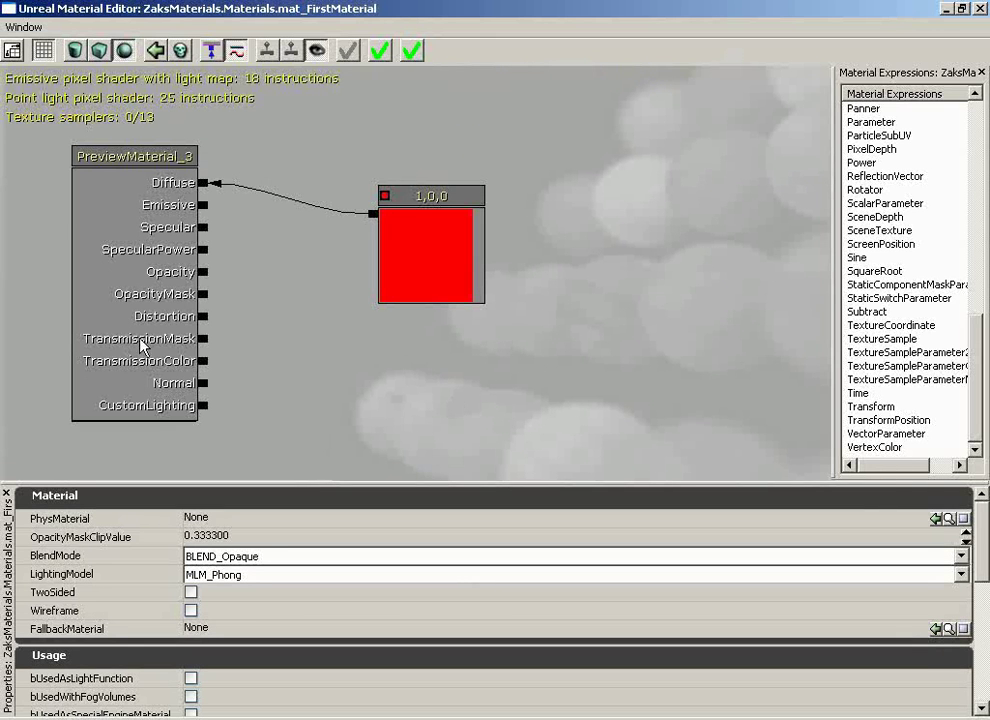
{"action": "left_click", "coordinate": [20, 29]}
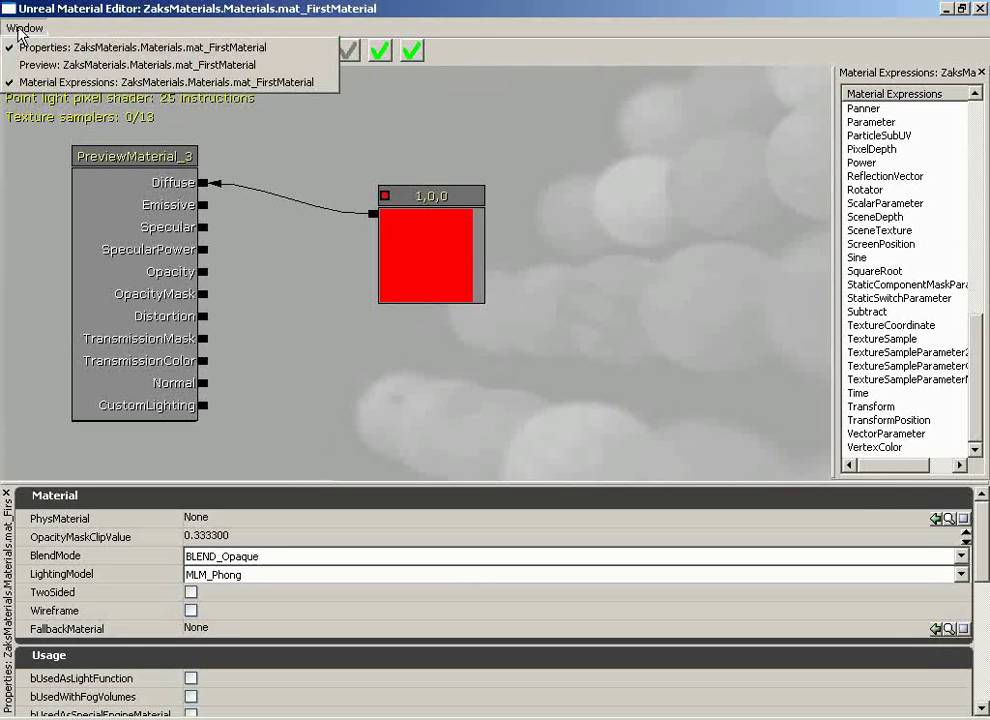
{"action": "left_click", "coordinate": [42, 65]}
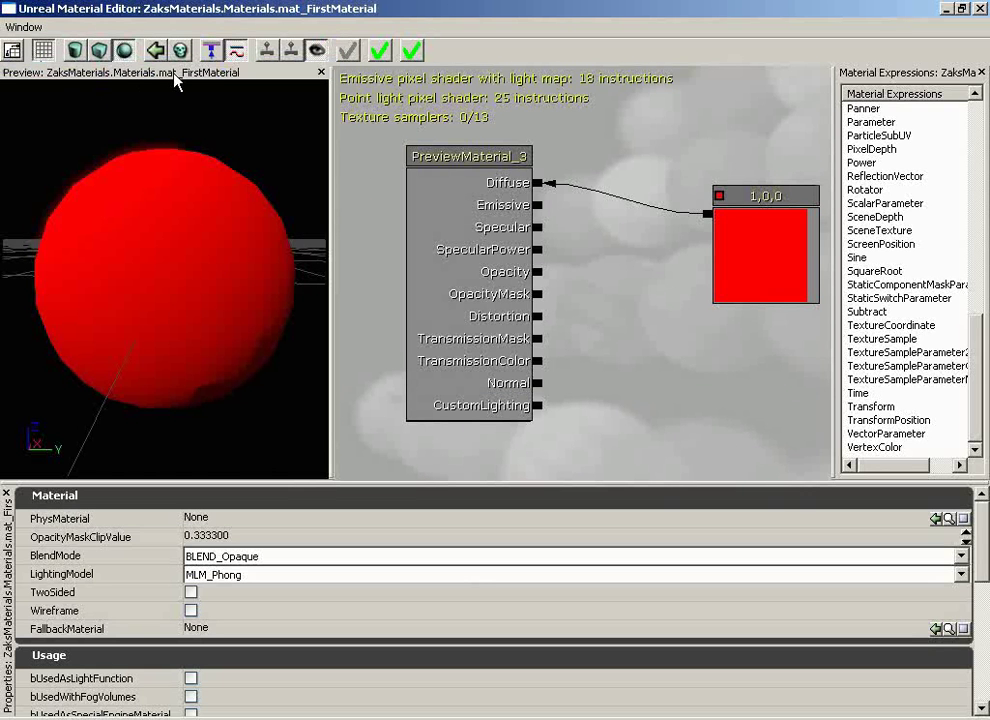
{"action": "left_click_drag", "start_coordinate": [175, 72], "coordinate": [198, 140]}
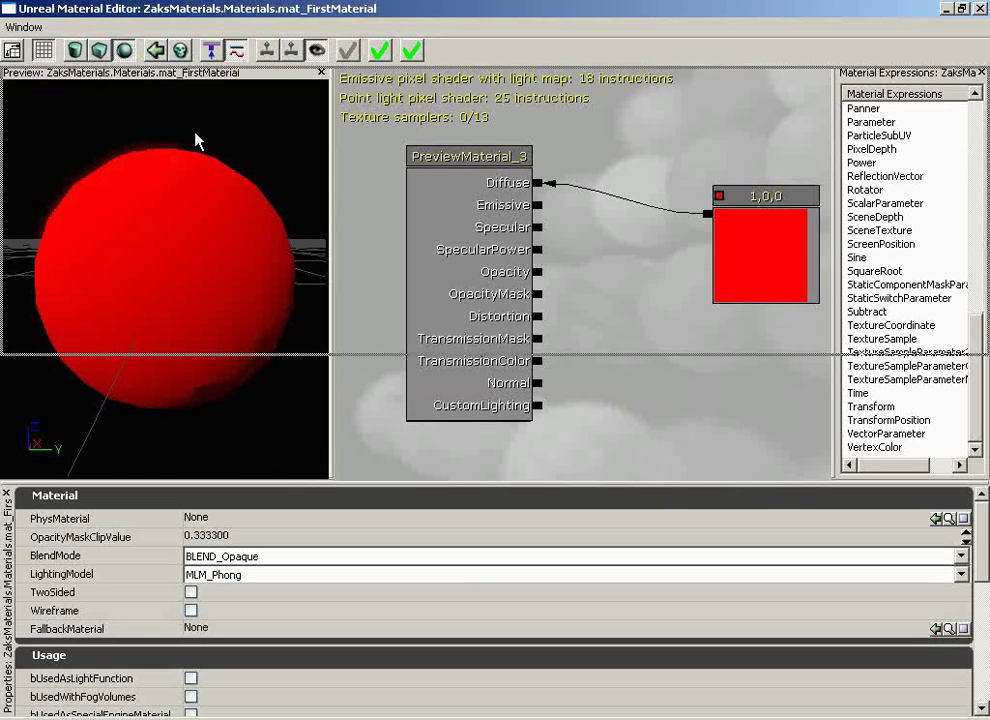
{"action": "left_click_drag", "start_coordinate": [380, 280], "coordinate": [400, 495]}
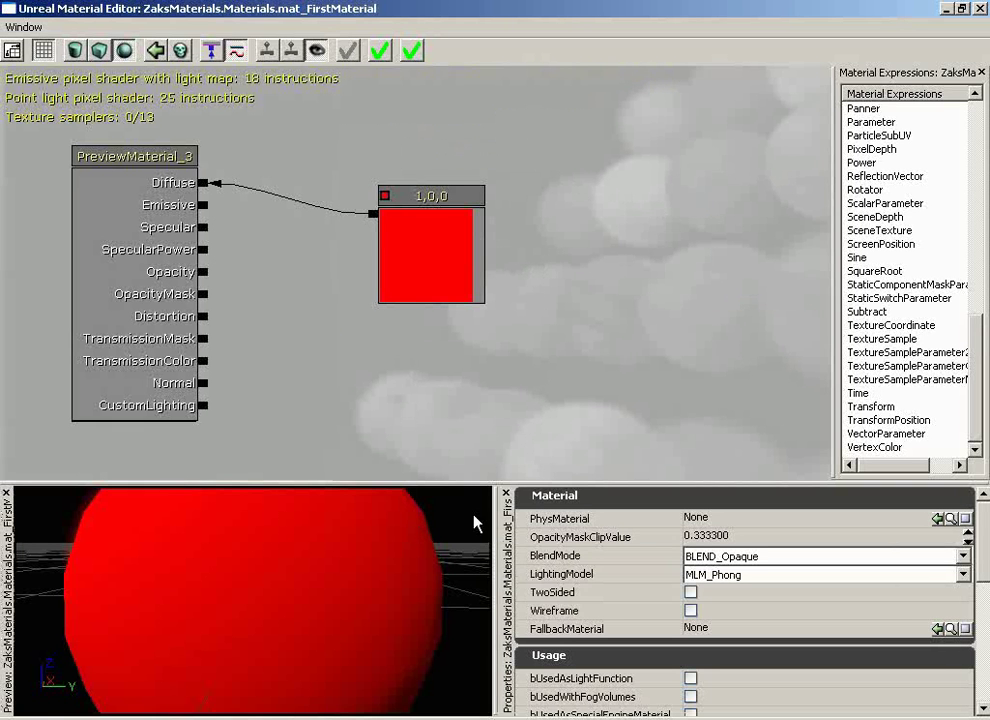
{"action": "left_click_drag", "start_coordinate": [8, 500], "coordinate": [412, 87]}
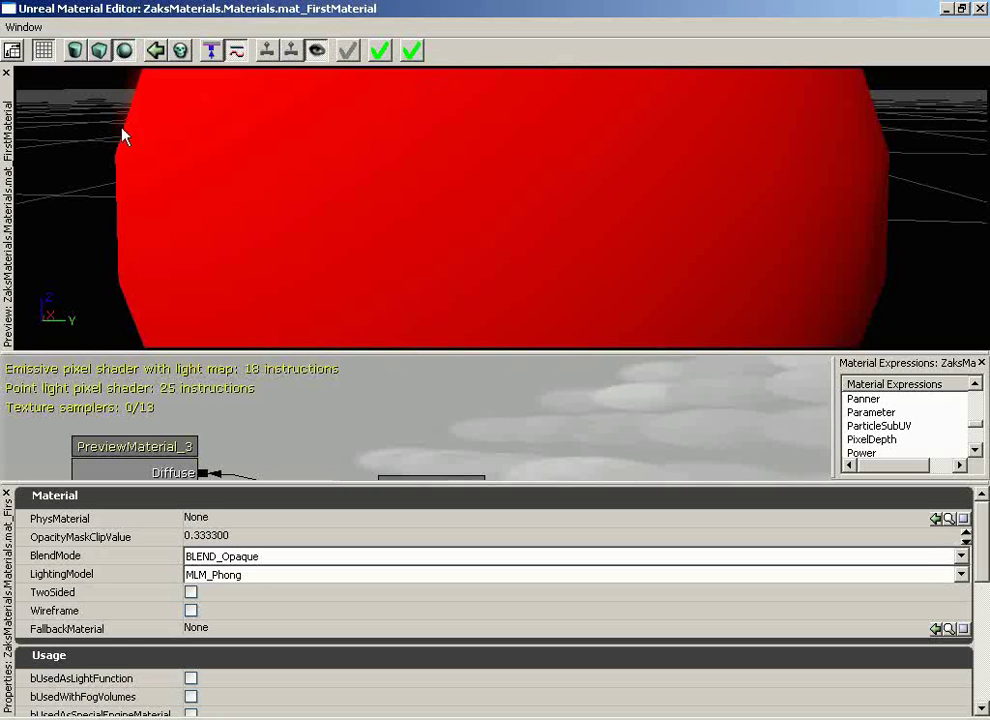
{"action": "left_click_drag", "start_coordinate": [10, 118], "coordinate": [676, 378]}
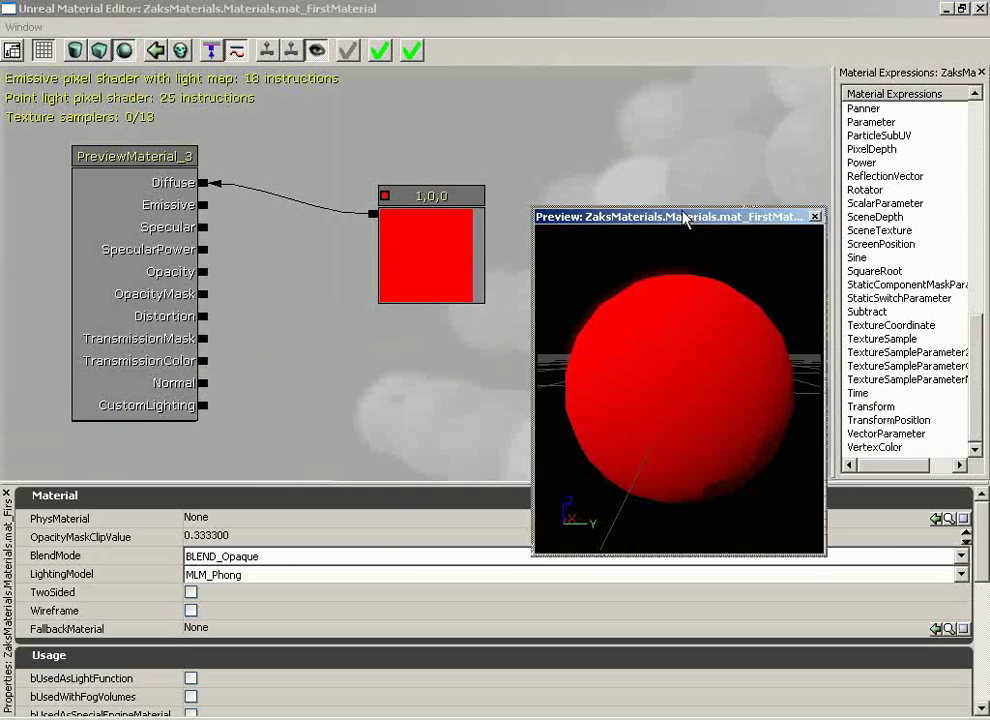
{"action": "left_click_drag", "start_coordinate": [685, 218], "coordinate": [697, 172]}
{"action": "left_click_drag", "start_coordinate": [8, 170], "coordinate": [390, 365]}
{"action": "left_click_drag", "start_coordinate": [428, 200], "coordinate": [645, 148]}
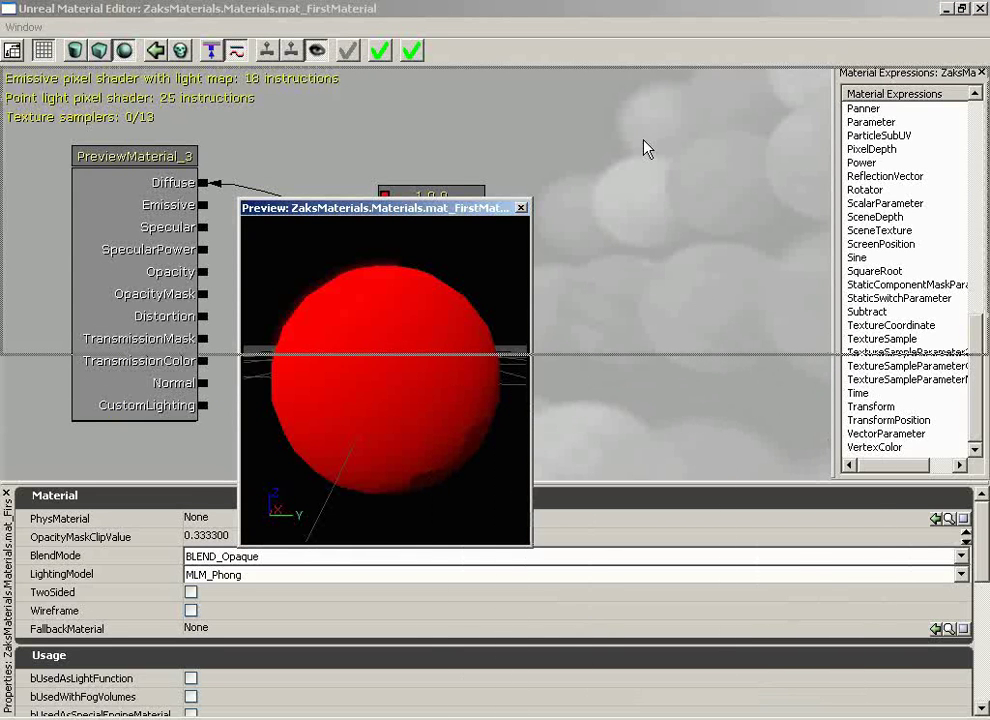
{"action": "left_click_drag", "start_coordinate": [640, 258], "coordinate": [783, 372]}
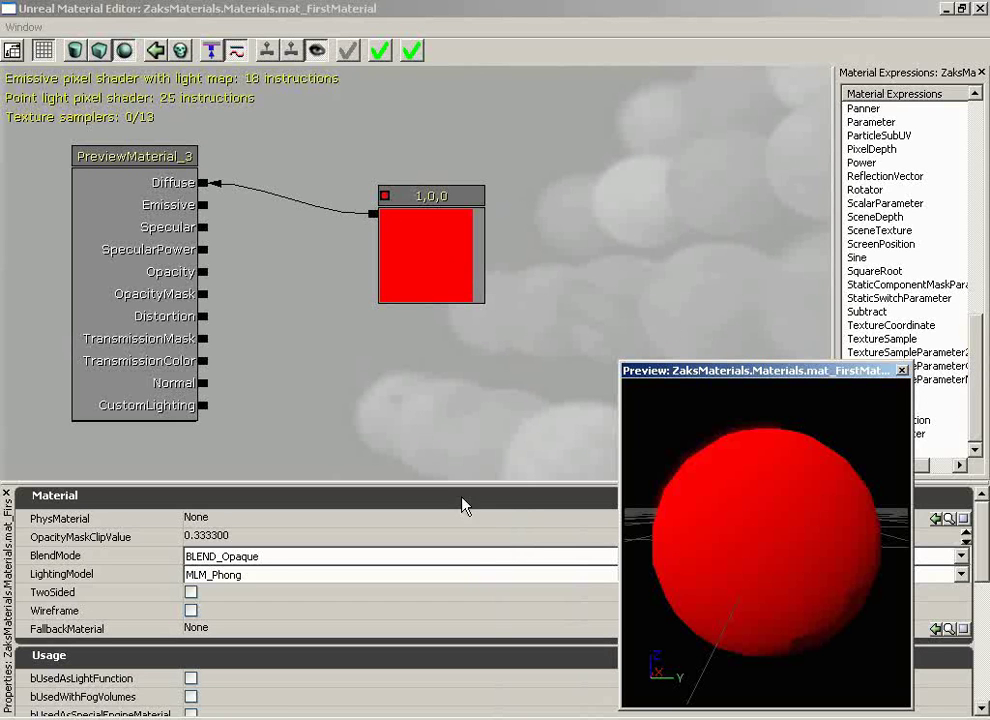
{"action": "left_click_drag", "start_coordinate": [755, 509], "coordinate": [688, 514]}
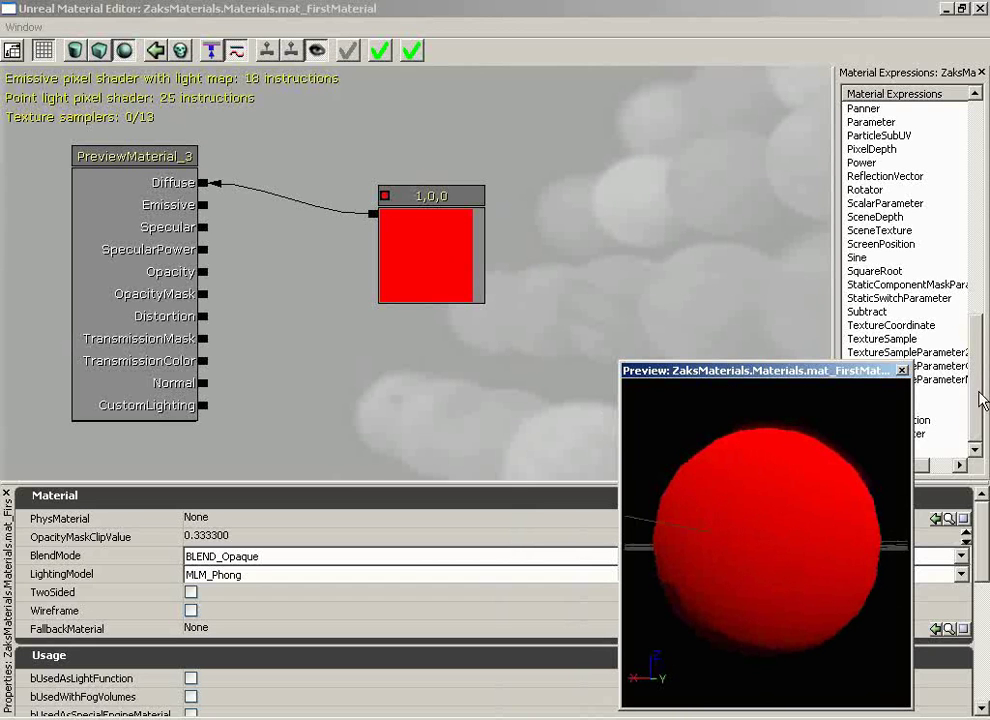
{"action": "left_click", "coordinate": [778, 318]}
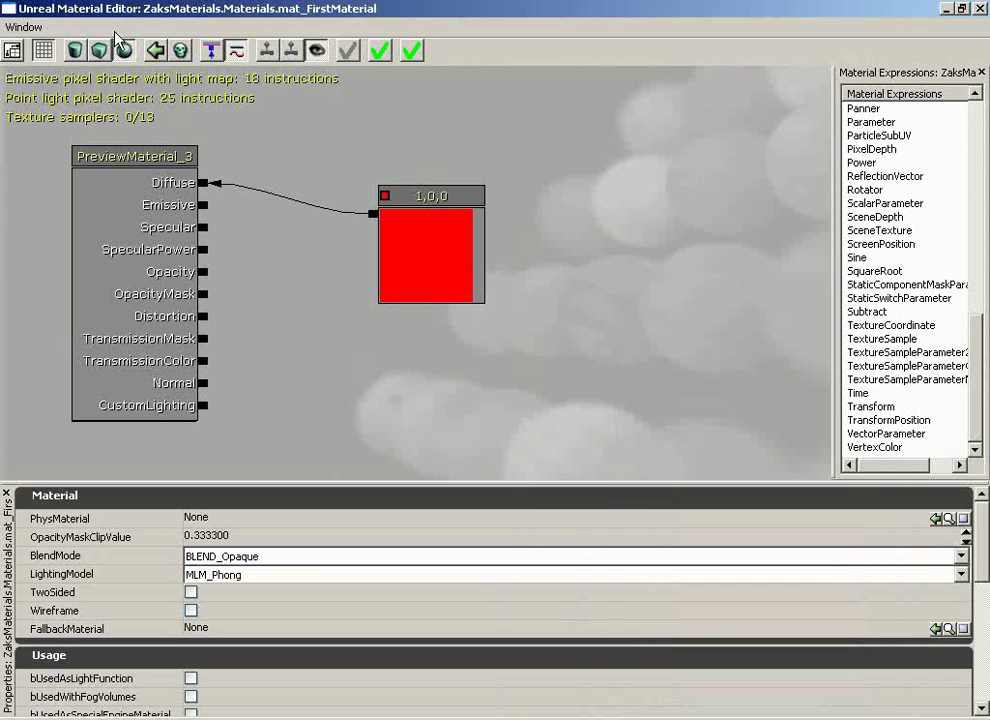
{"action": "left_click", "coordinate": [25, 27]}
{"action": "left_click", "coordinate": [26, 63]}
{"action": "left_click", "coordinate": [25, 27]}
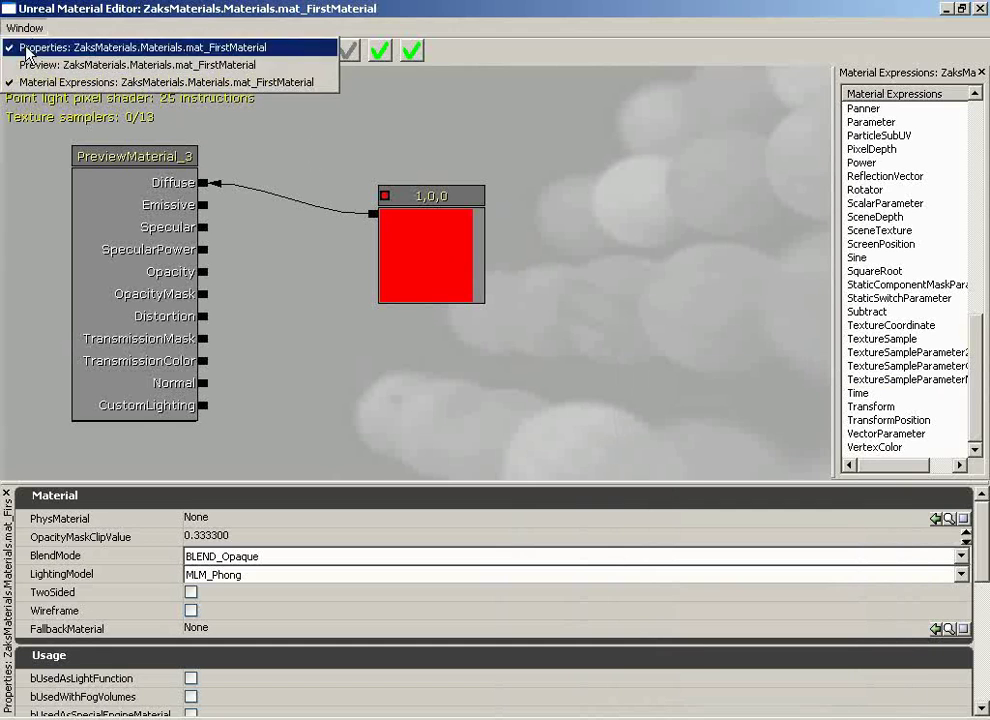
{"action": "left_click", "coordinate": [26, 49]}
{"action": "left_click_drag", "start_coordinate": [842, 372], "coordinate": [67, 258]}
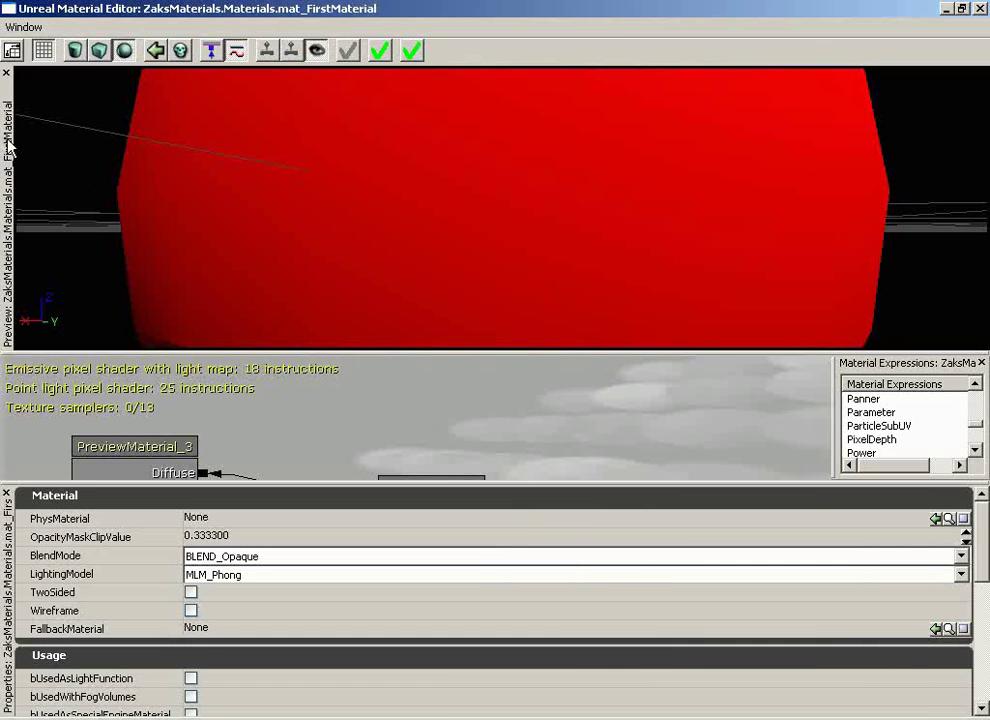
{"action": "left_click_drag", "start_coordinate": [6, 116], "coordinate": [4, 388]}
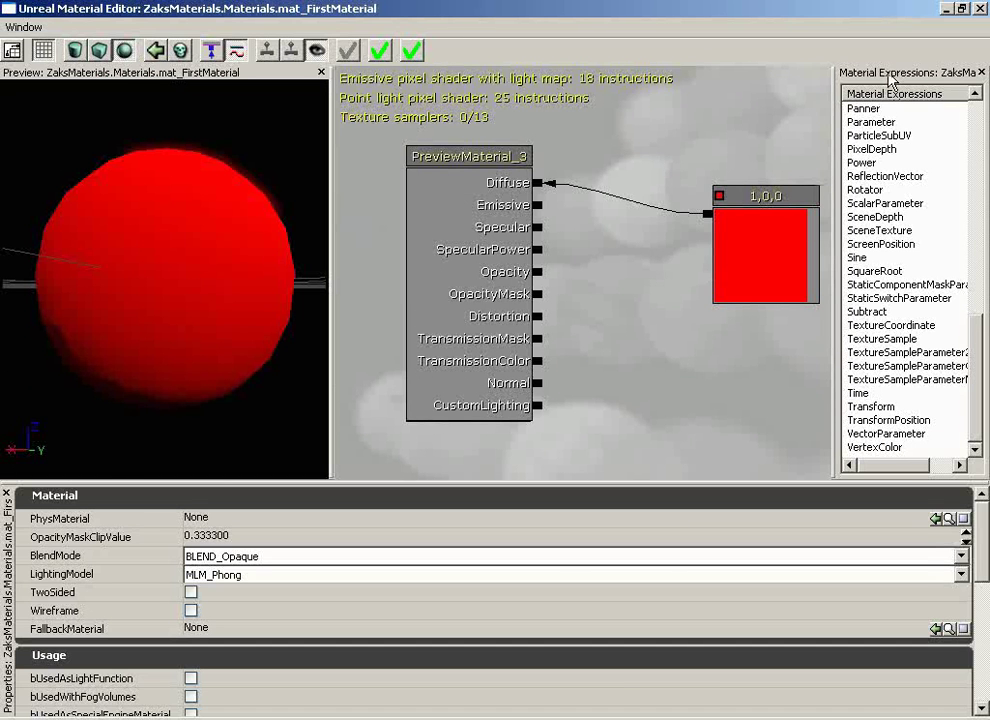
{"action": "key", "text": "ctrl+s"}
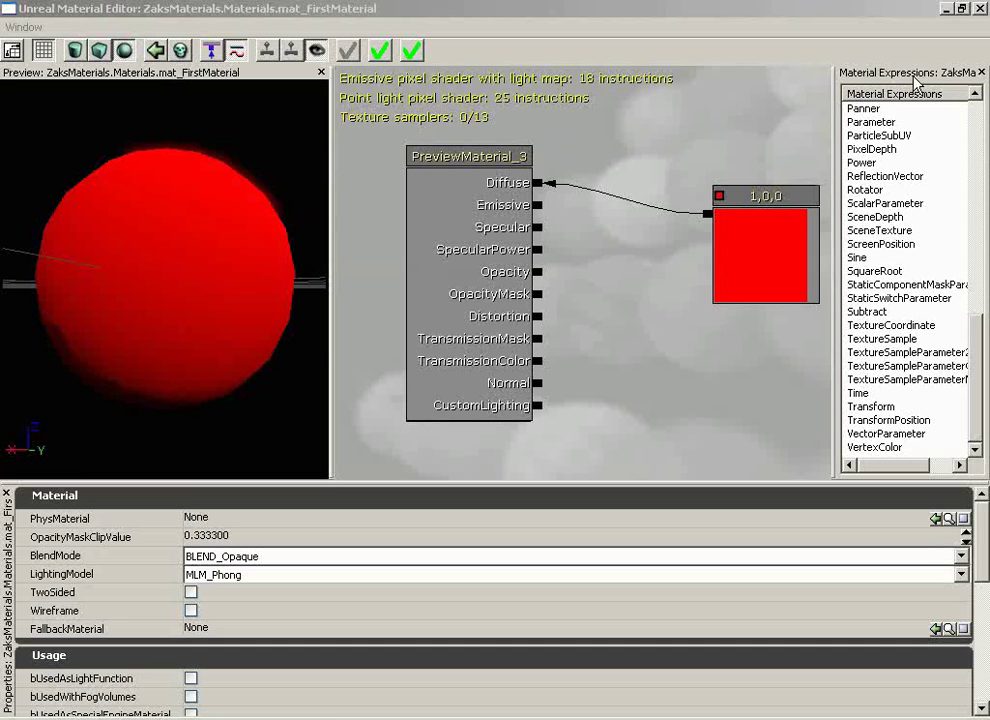
{"action": "left_click_drag", "start_coordinate": [940, 80], "coordinate": [552, 404]}
{"action": "left_click_drag", "start_coordinate": [444, 189], "coordinate": [878, 168]}
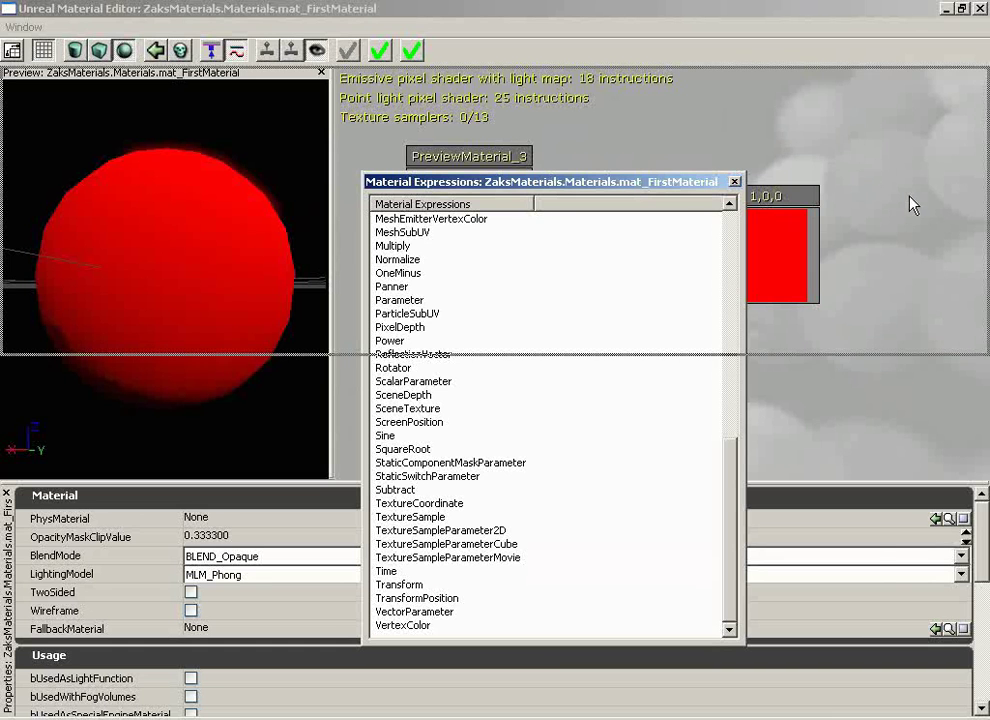
{"action": "left_click_drag", "start_coordinate": [910, 205], "coordinate": [641, 181]}
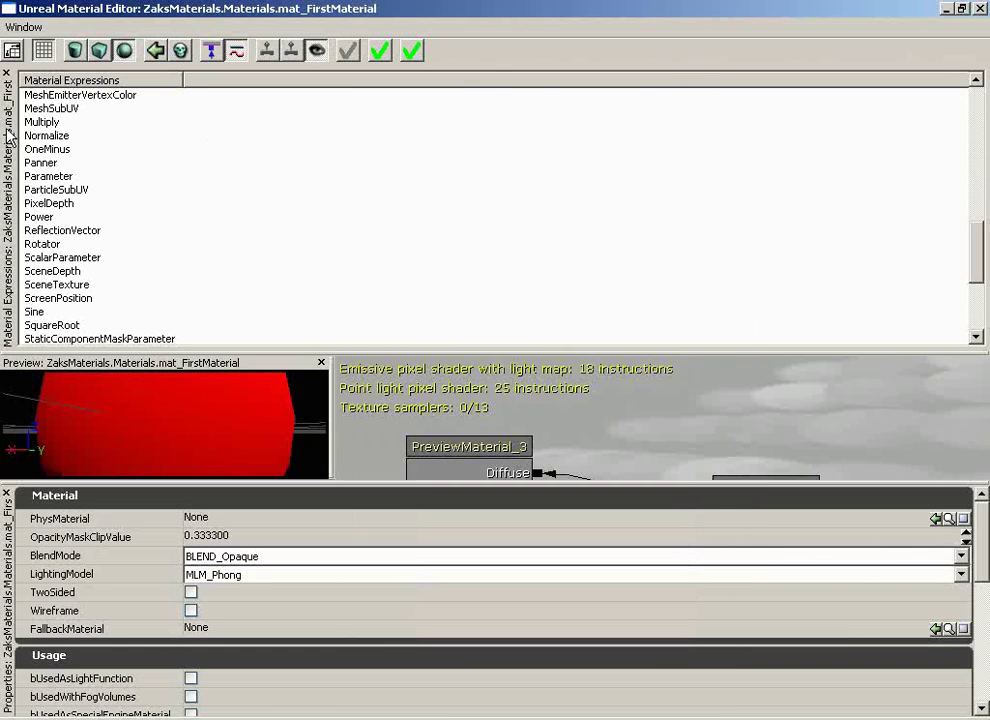
{"action": "left_click_drag", "start_coordinate": [8, 135], "coordinate": [966, 420]}
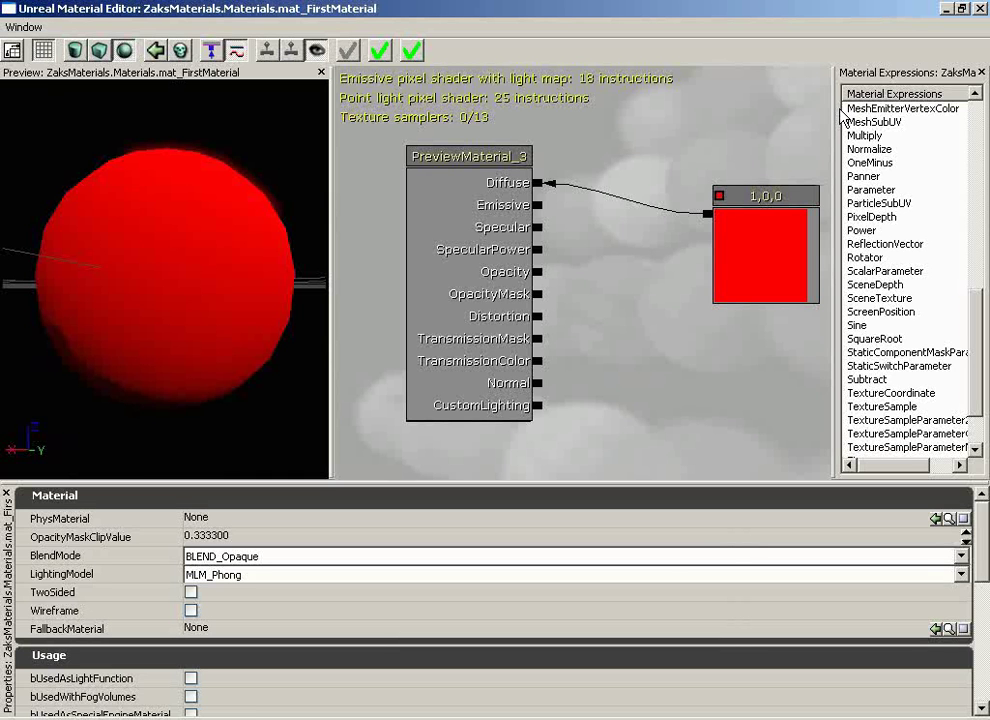
{"action": "left_click", "coordinate": [22, 27]}
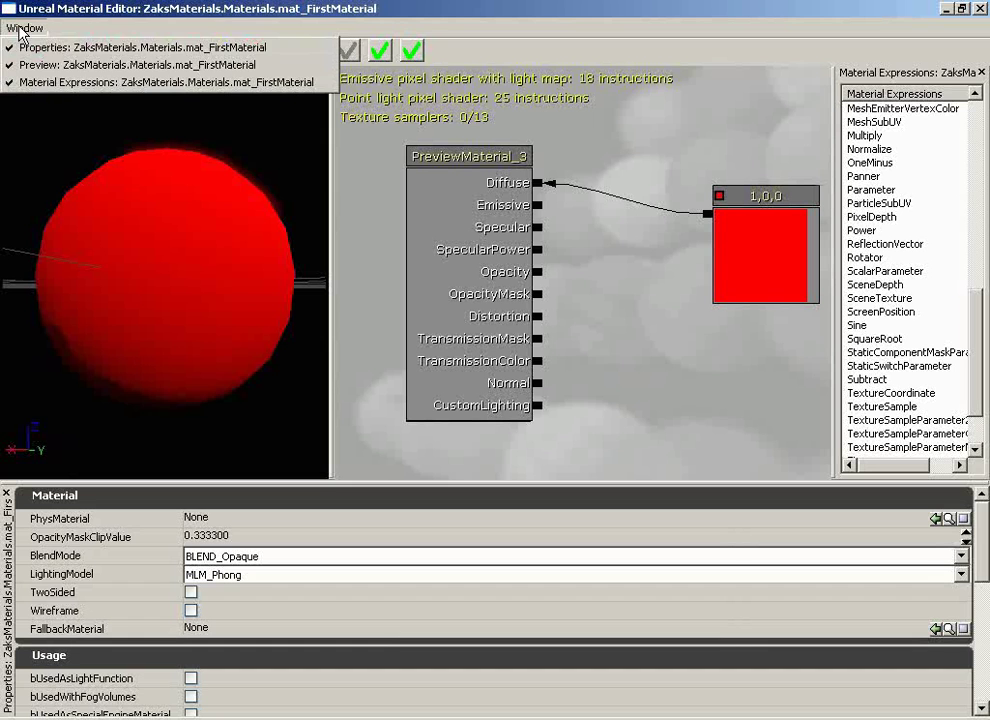
{"action": "left_click", "coordinate": [52, 100]}
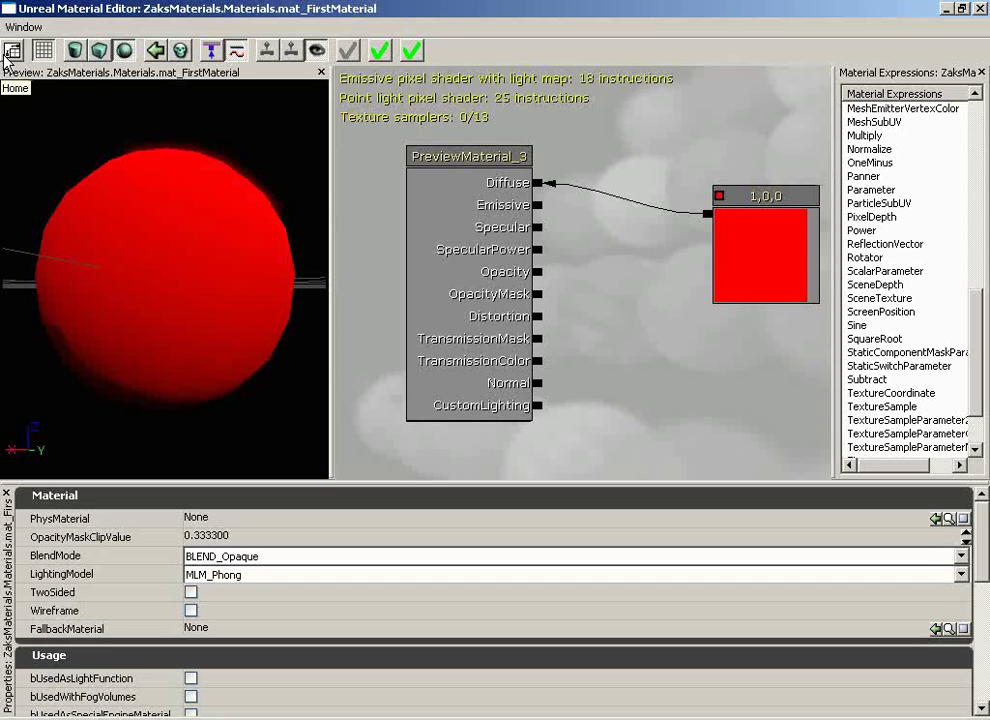
- Reset the graph to its Home view, recentre the nodes, and tilt the preview down onto the grid
{"action": "left_click_drag", "start_coordinate": [527, 255], "coordinate": [334, 175]}
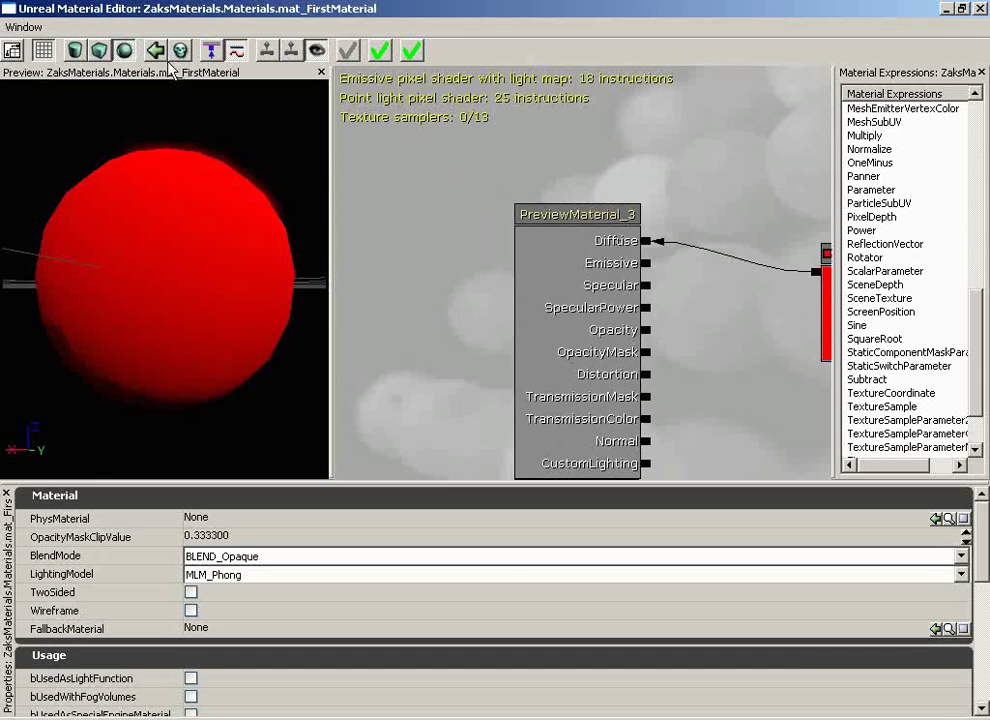
{"action": "left_click", "coordinate": [13, 51]}
{"action": "left_click_drag", "start_coordinate": [557, 356], "coordinate": [740, 440]}
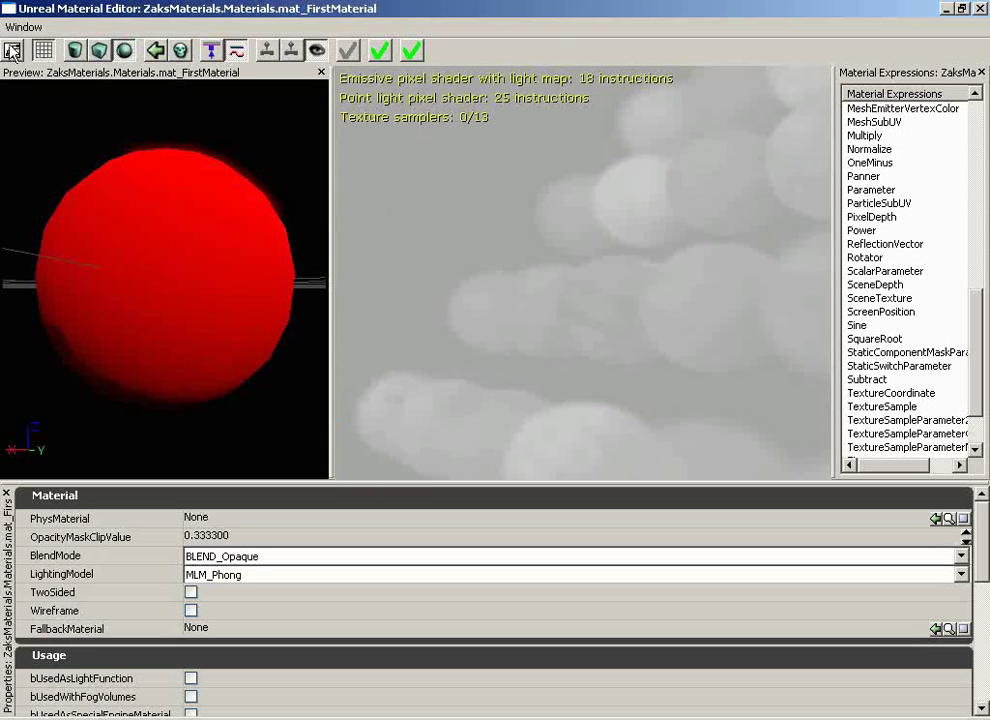
{"action": "left_click", "coordinate": [12, 51]}
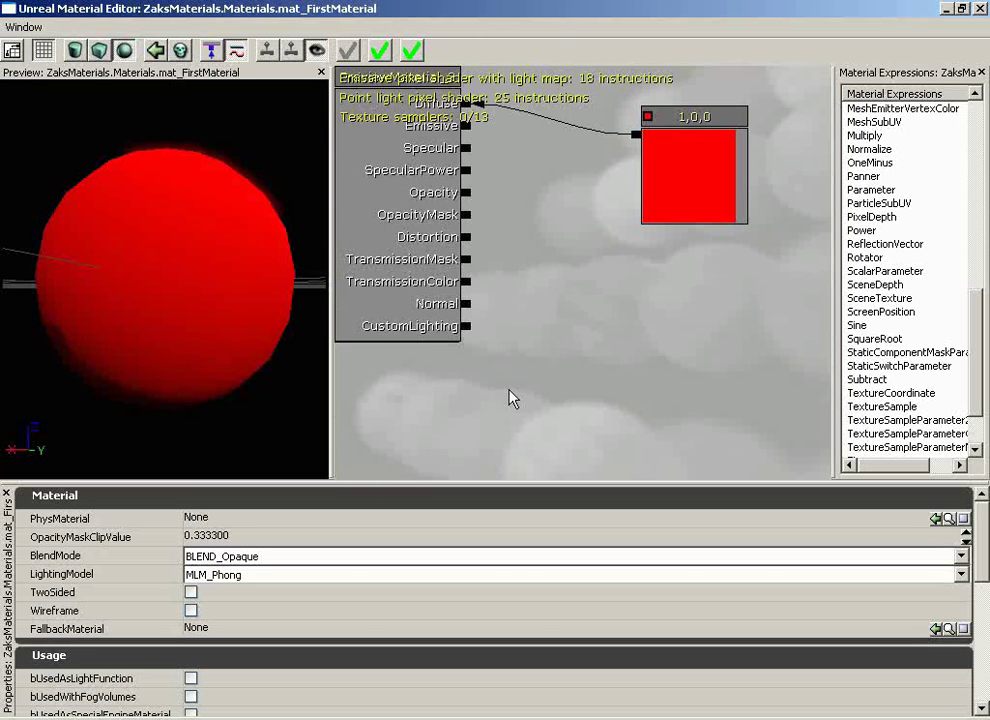
{"action": "left_click_drag", "start_coordinate": [595, 290], "coordinate": [665, 382]}
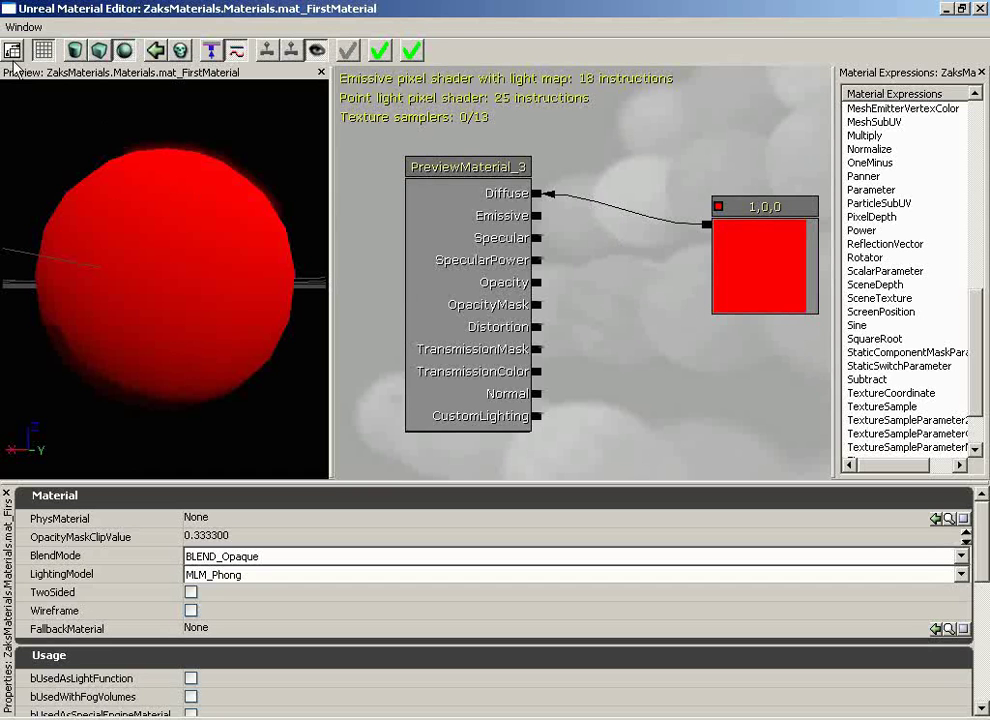
{"action": "mouse_move", "coordinate": [188, 342]}
{"action": "left_mouse_down"}
{"action": "mouse_move", "coordinate": [239, 420]}
{"action": "mouse_move", "coordinate": [142, 263]}
{"action": "mouse_move", "coordinate": [217, 267]}
{"action": "mouse_move", "coordinate": [201, 303]}
{"action": "mouse_move", "coordinate": [97, 92]}
{"action": "left_mouse_up"}
- Toggle the preview floor grid off and on, tilting the camera around the sphere
{"action": "left_click", "coordinate": [43, 50]}
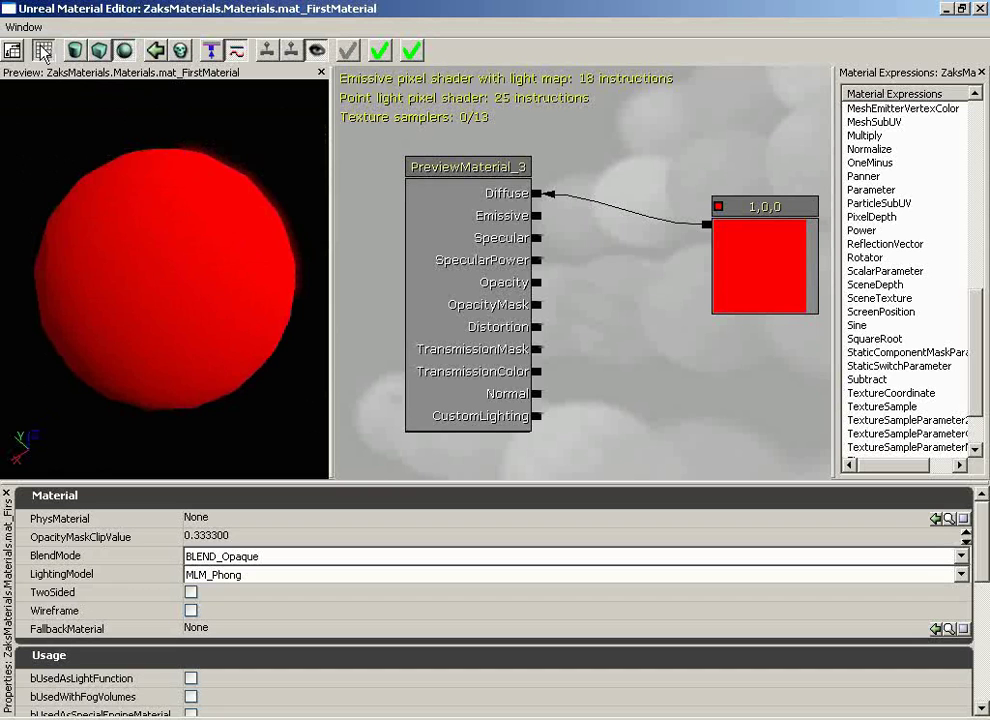
{"action": "left_click", "coordinate": [43, 50]}
{"action": "left_click", "coordinate": [43, 50]}
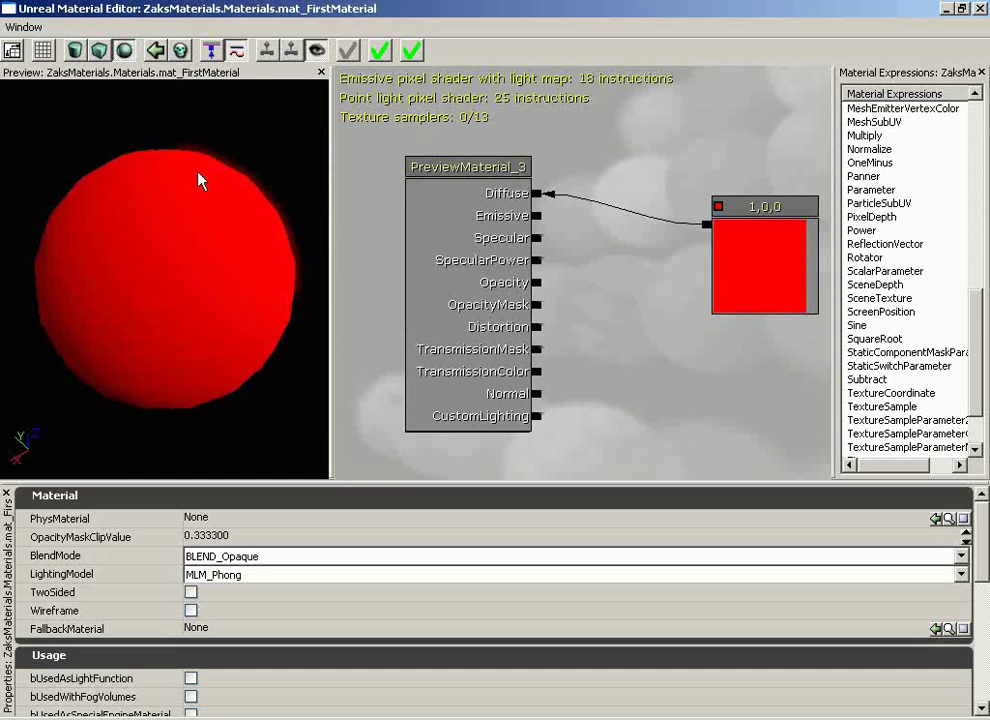
{"action": "left_click", "coordinate": [43, 50]}
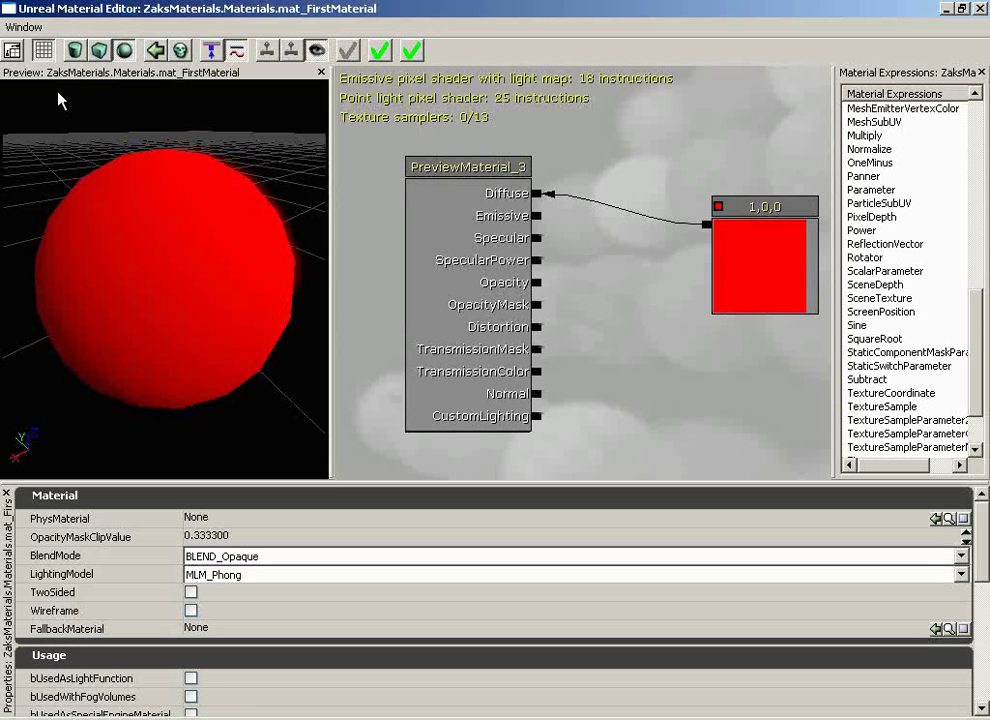
{"action": "left_click_drag", "start_coordinate": [188, 272], "coordinate": [185, 273]}
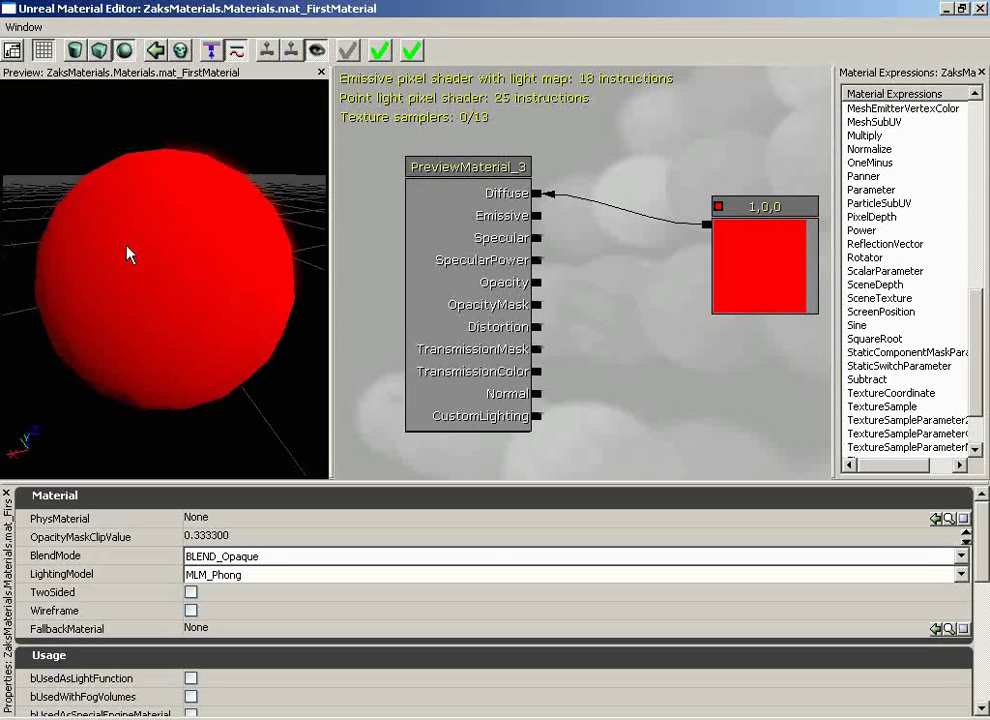
{"action": "left_click", "coordinate": [43, 50]}
{"action": "left_click", "coordinate": [43, 50]}
{"action": "left_click_drag", "start_coordinate": [186, 274], "coordinate": [220, 308]}
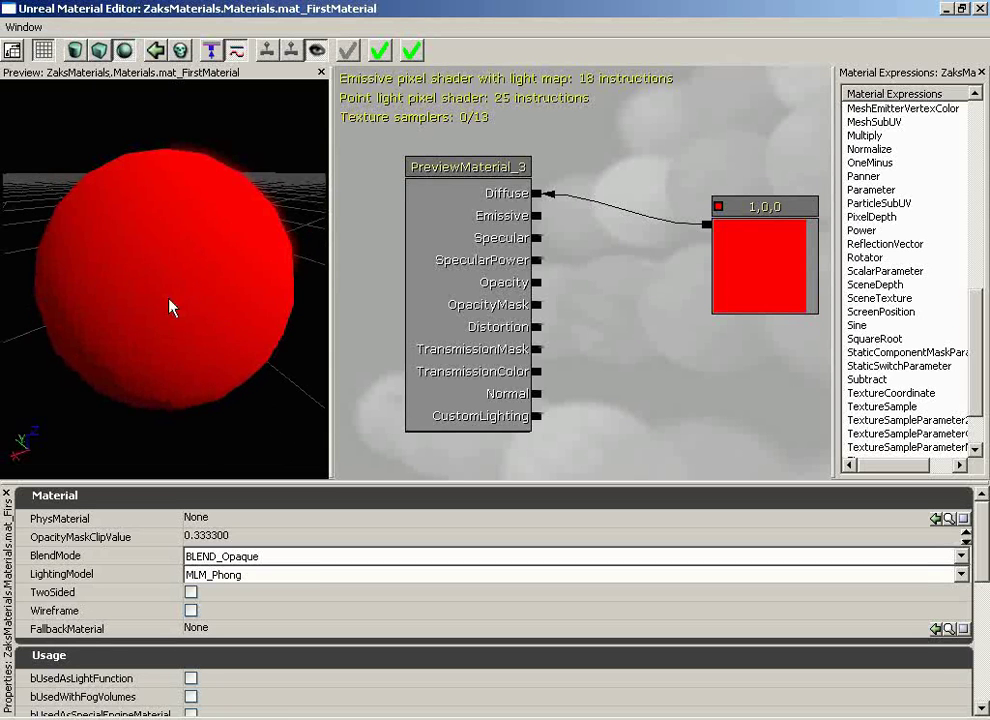
- Preview the material on cylinder and cube meshes, then return to the sphere
{"action": "left_click", "coordinate": [124, 51]}
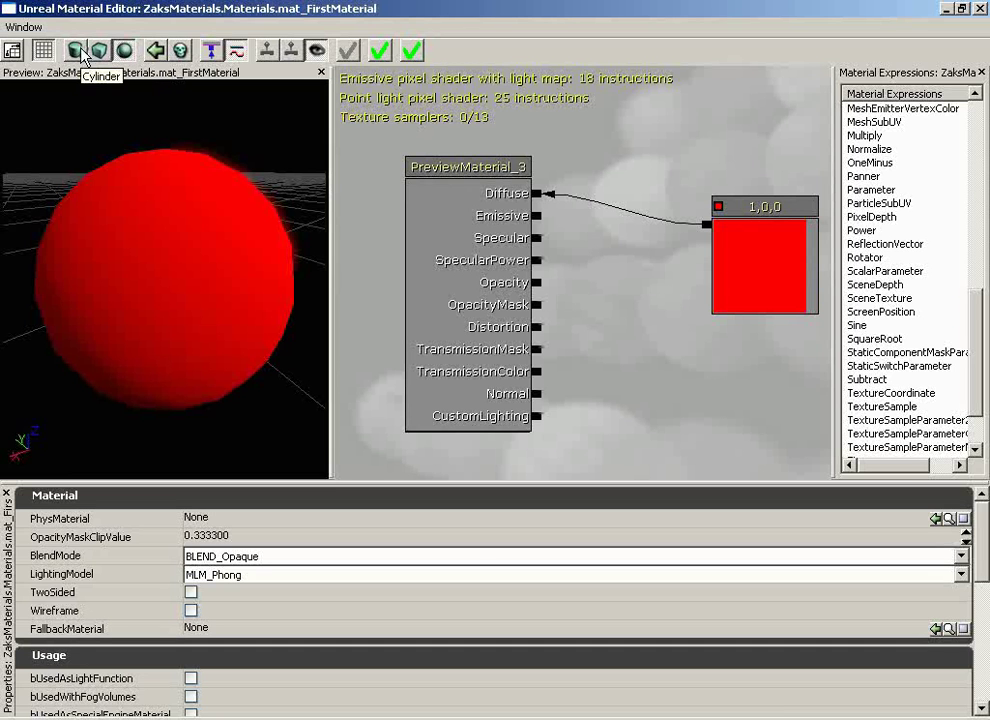
{"action": "left_click", "coordinate": [75, 51]}
{"action": "left_click_drag", "start_coordinate": [160, 200], "coordinate": [90, 120]}
{"action": "left_click", "coordinate": [99, 51]}
{"action": "left_click_drag", "start_coordinate": [170, 177], "coordinate": [194, 104]}
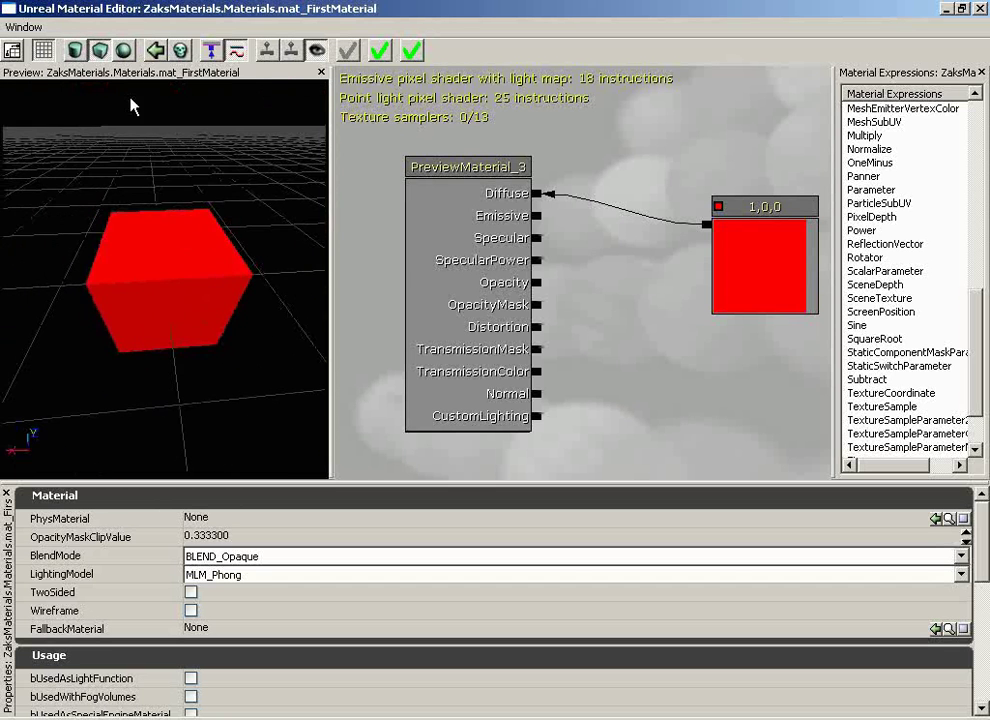
{"action": "left_click", "coordinate": [123, 51]}
{"action": "left_click_drag", "start_coordinate": [208, 230], "coordinate": [188, 221]}
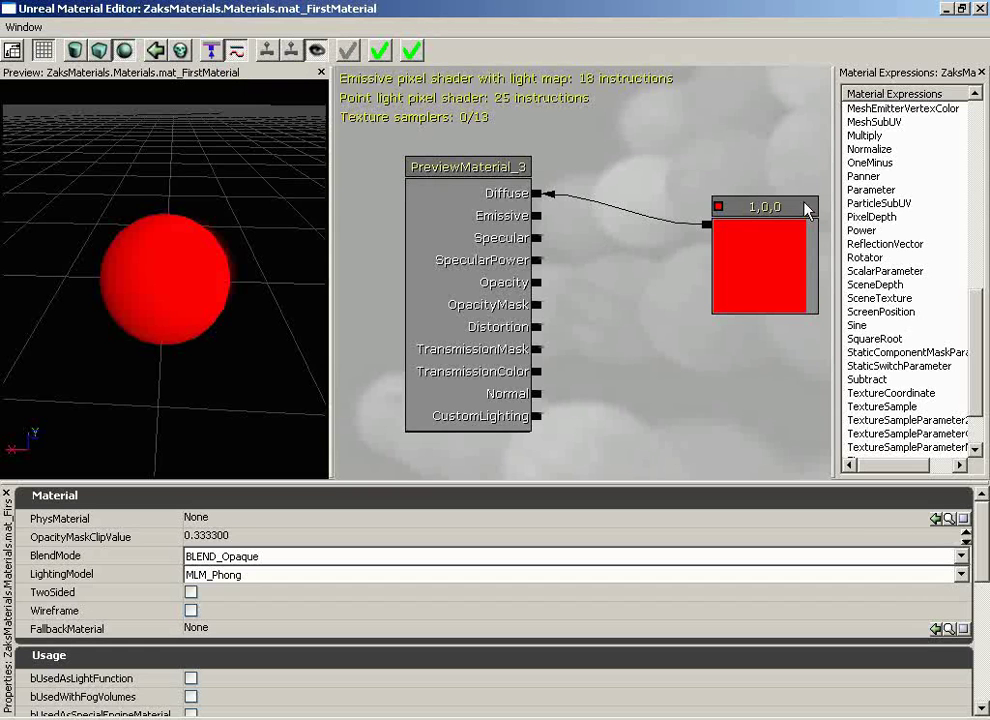
- Add a Sine expression node to the material graph beside the red constant
{"action": "left_click", "coordinate": [884, 328]}
{"action": "left_click_drag", "start_coordinate": [884, 333], "coordinate": [733, 412]}
{"action": "left_click_drag", "start_coordinate": [703, 331], "coordinate": [615, 249]}
{"action": "left_click_drag", "start_coordinate": [728, 378], "coordinate": [672, 328]}
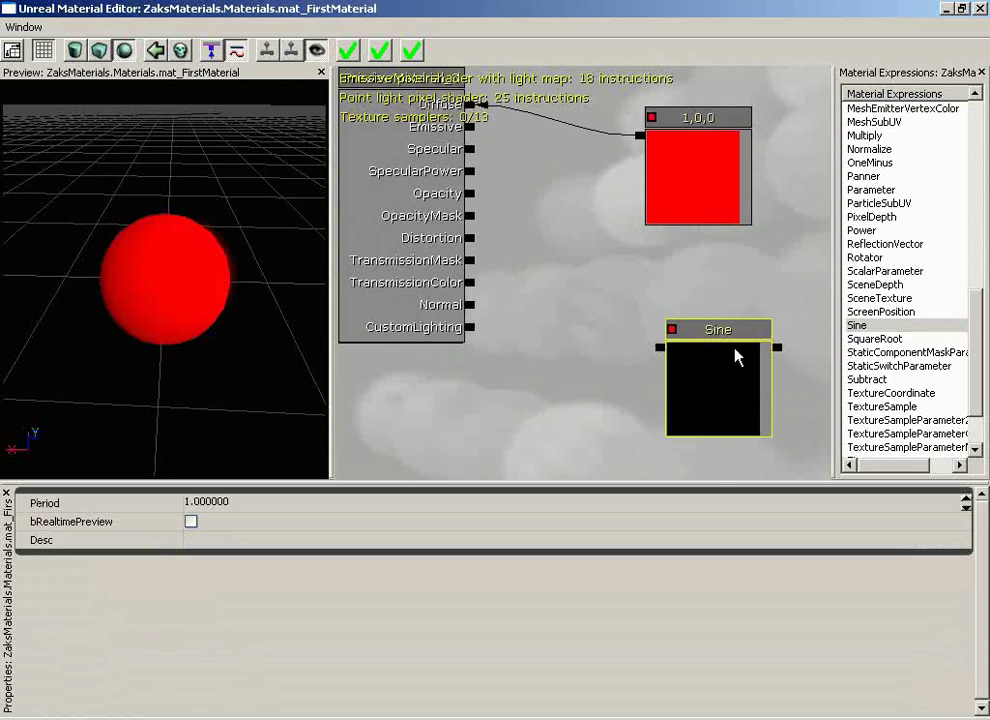
{"action": "left_click_drag", "start_coordinate": [604, 308], "coordinate": [687, 336]}
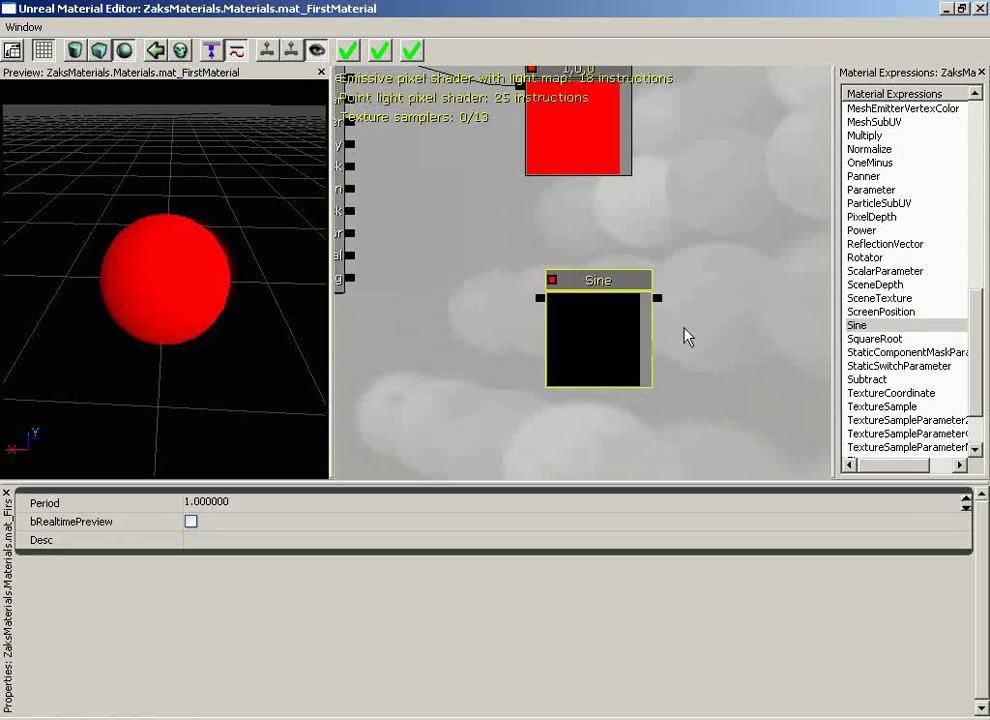
- Add an unconnected Rotator expression node to the graph and deselect it
{"action": "left_click", "coordinate": [865, 257]}
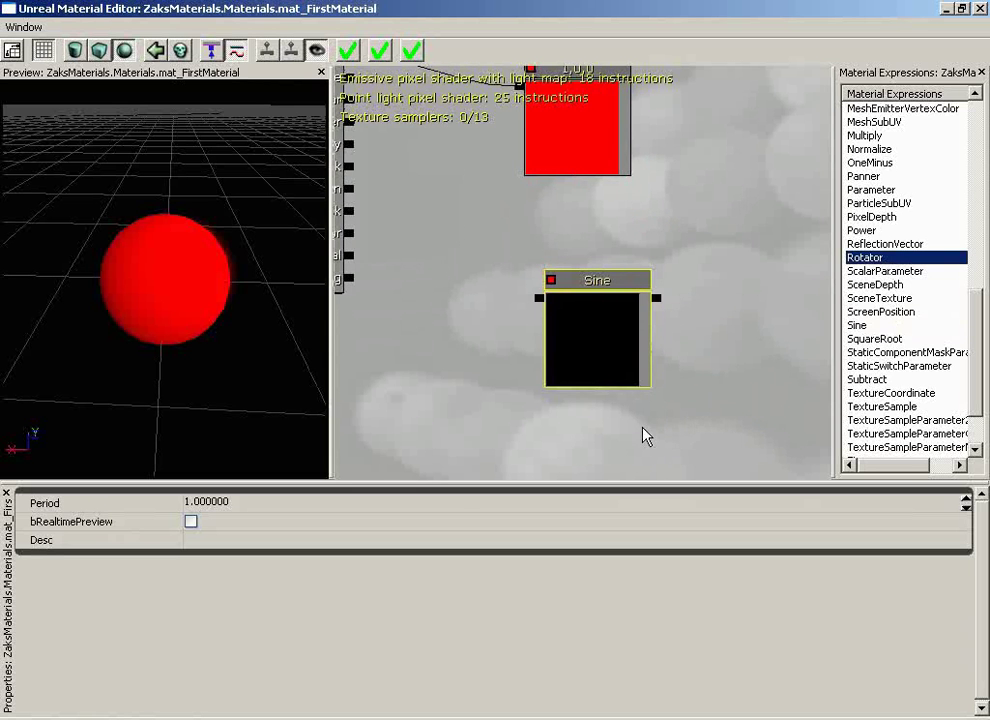
{"action": "left_click_drag", "start_coordinate": [707, 300], "coordinate": [689, 228]}
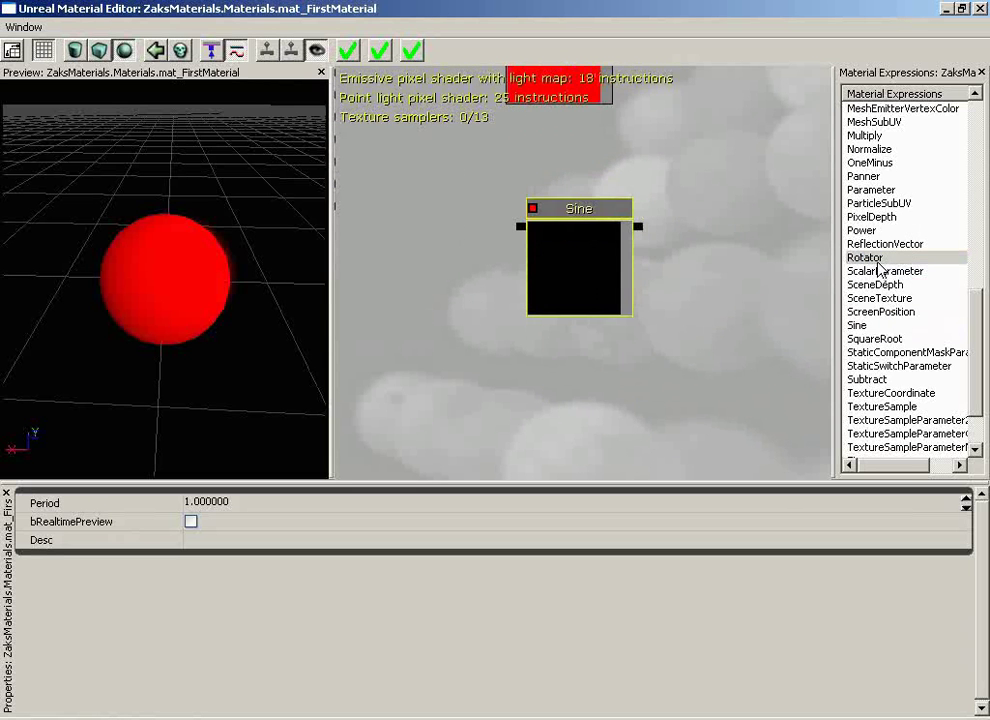
{"action": "left_click", "coordinate": [707, 383]}
{"action": "scroll", "coordinate": [707, 383], "scroll_direction": "down", "scroll_amount": 5}
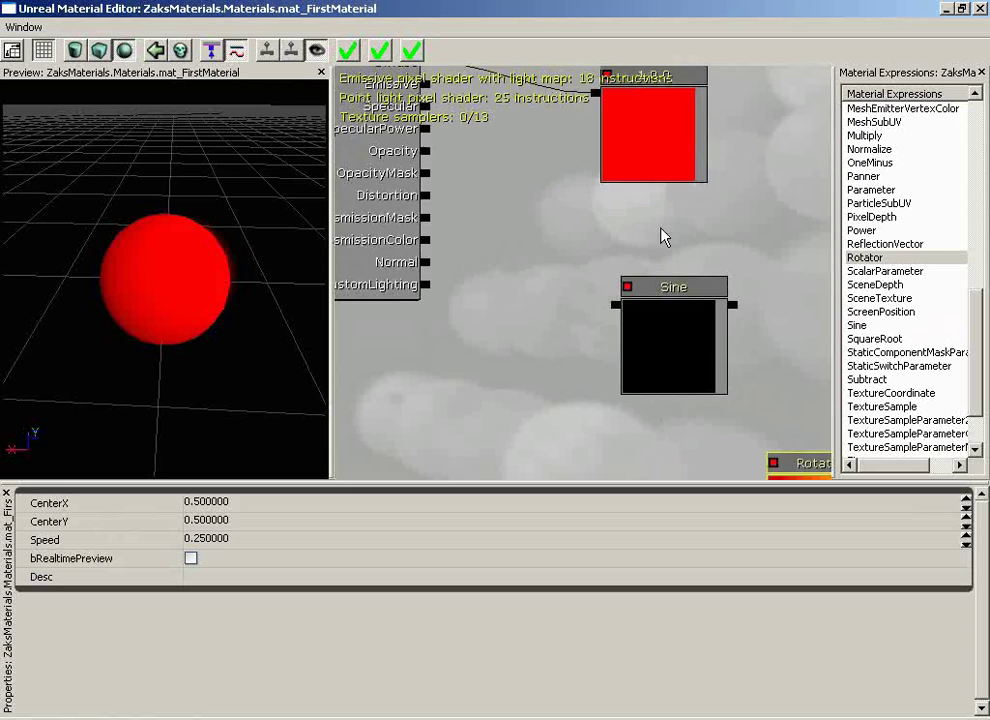
{"action": "left_click", "coordinate": [752, 286]}
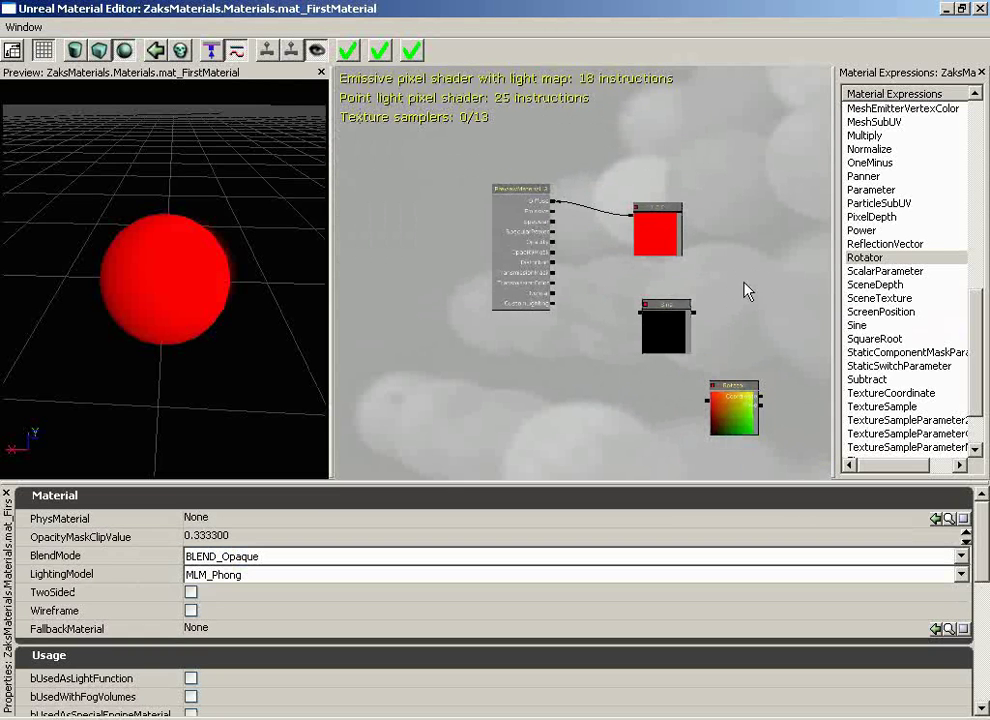
- Delete the Sine and Rotator nodes via Clean Unused Expressions, then toggle unused connectors off and on
{"action": "left_click", "coordinate": [180, 51]}
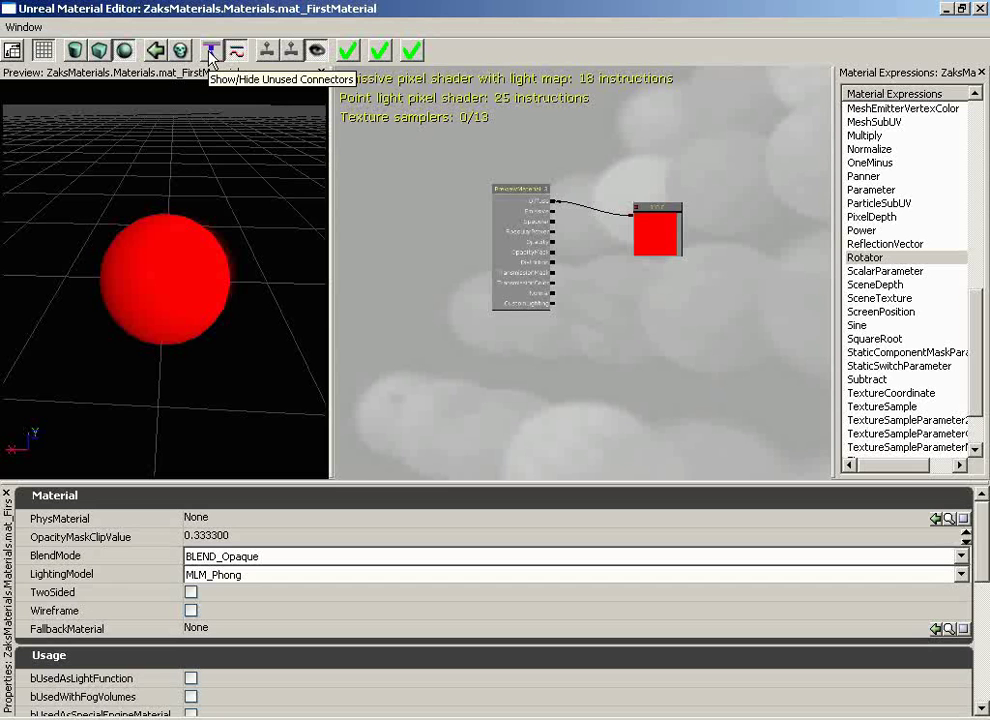
{"action": "scroll", "coordinate": [612, 354], "scroll_direction": "up", "scroll_amount": 5}
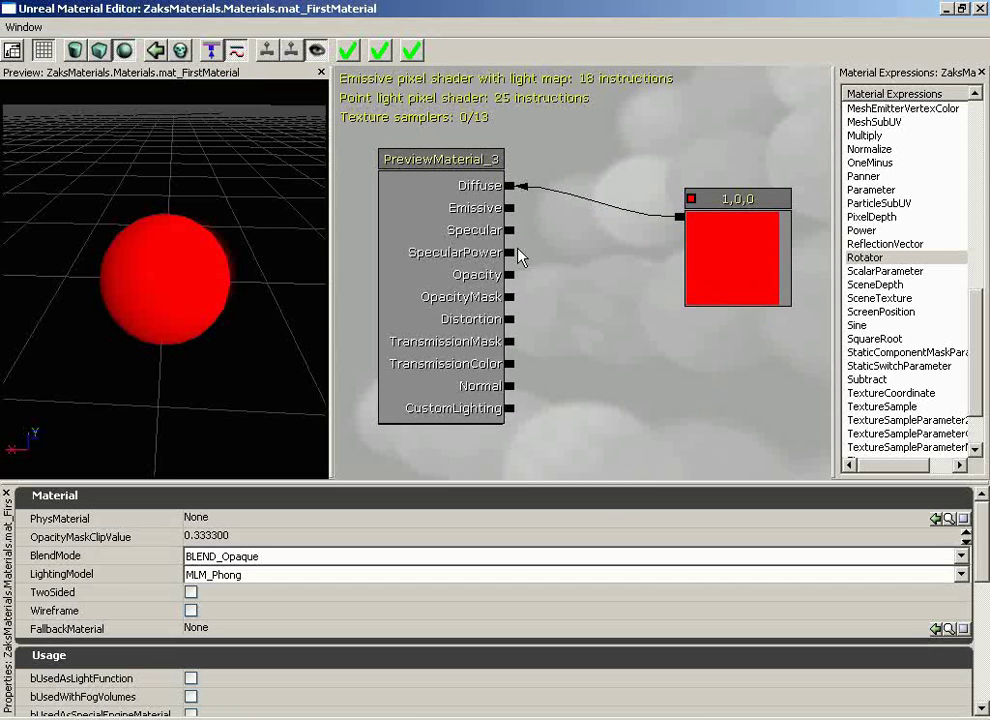
{"action": "left_click", "coordinate": [212, 53]}
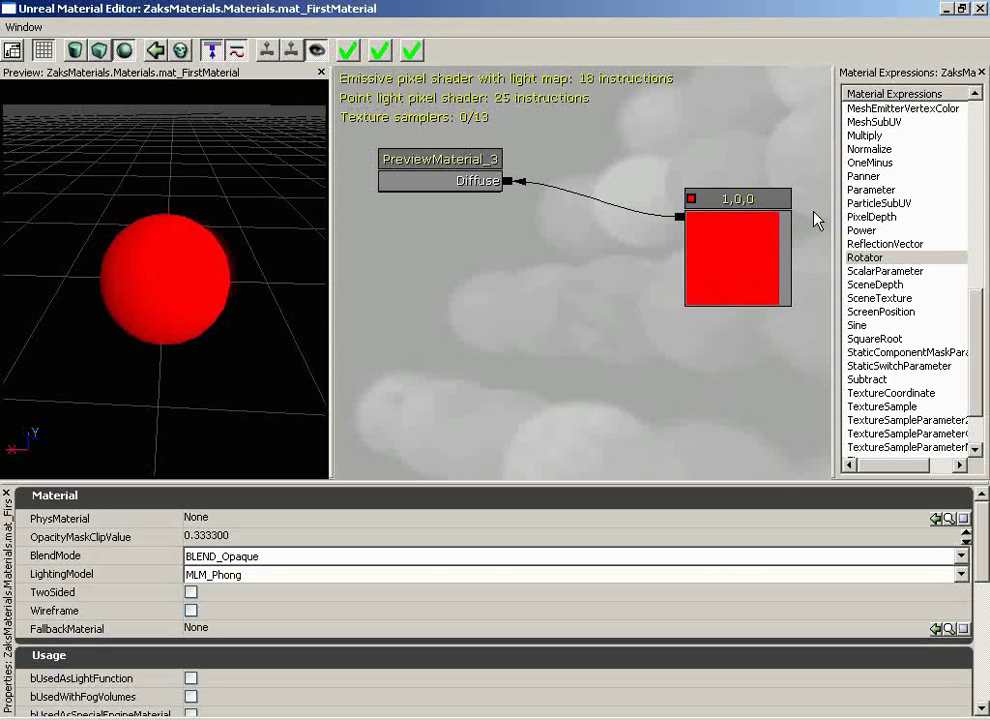
{"action": "left_click", "coordinate": [212, 53]}
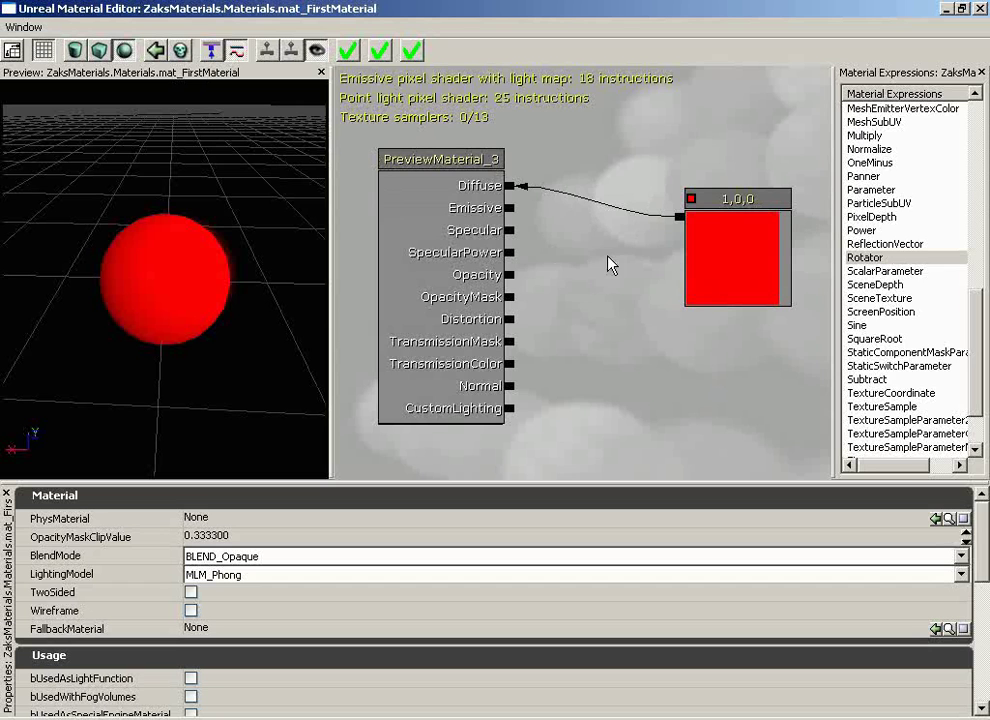
{"action": "scroll", "coordinate": [950, 340], "scroll_direction": "down", "scroll_amount": 2}
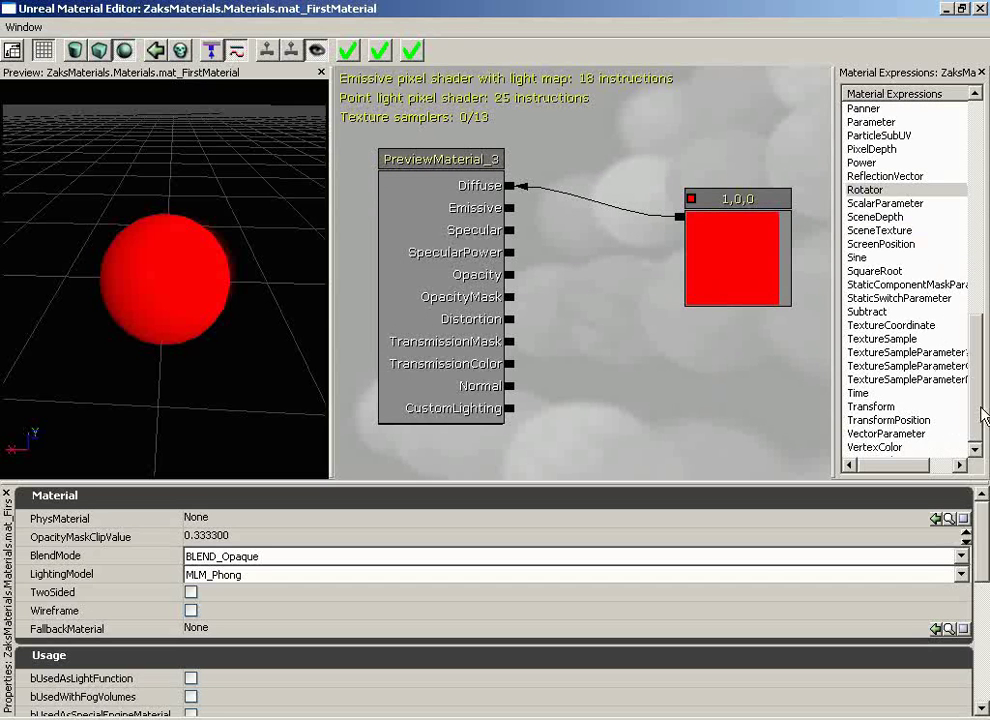
- Add a VectorParameter node and arrange it below the raised red 1,0,0 constant
{"action": "left_click", "coordinate": [905, 434]}
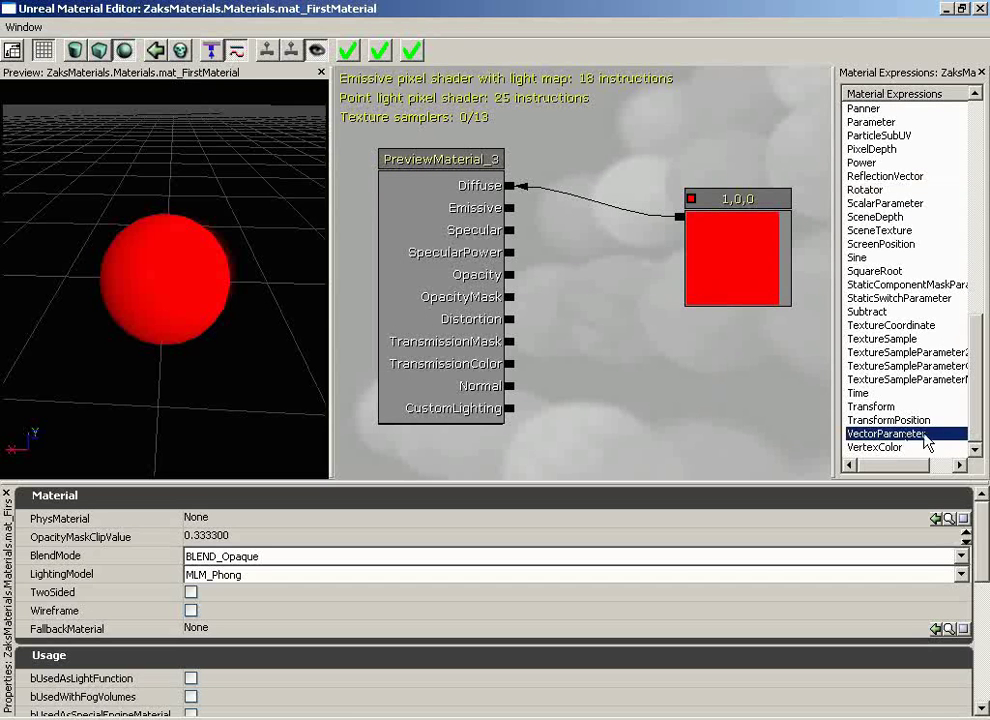
{"action": "left_click", "coordinate": [674, 393]}
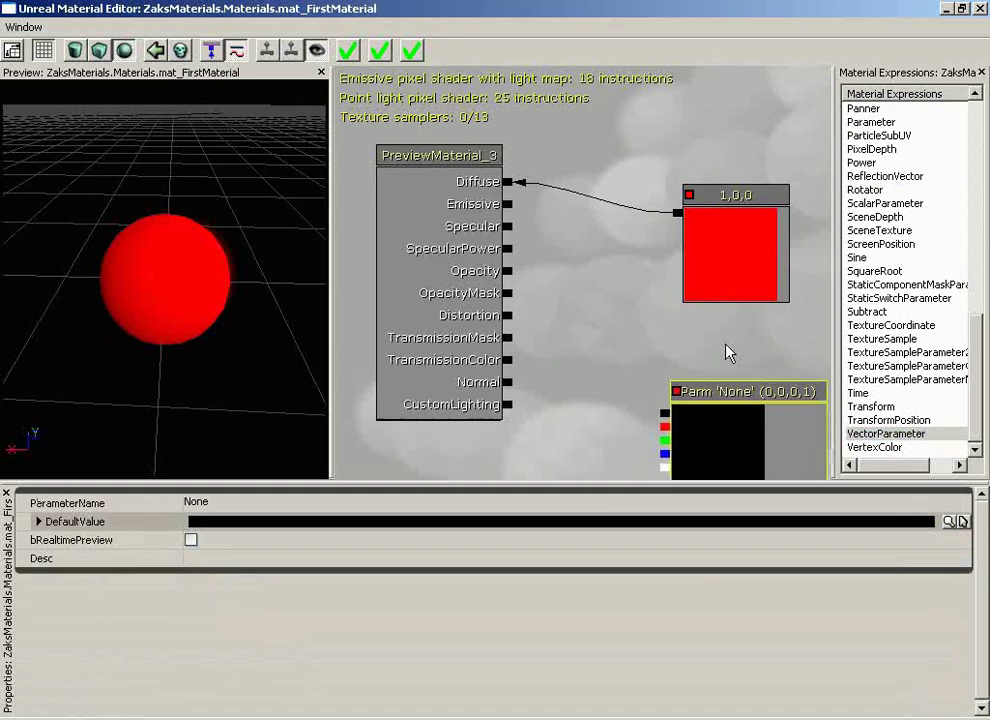
{"action": "mouse_move", "coordinate": [729, 349]}
{"action": "left_mouse_down"}
{"action": "mouse_move", "coordinate": [757, 386]}
{"action": "mouse_move", "coordinate": [740, 370]}
{"action": "left_mouse_up"}
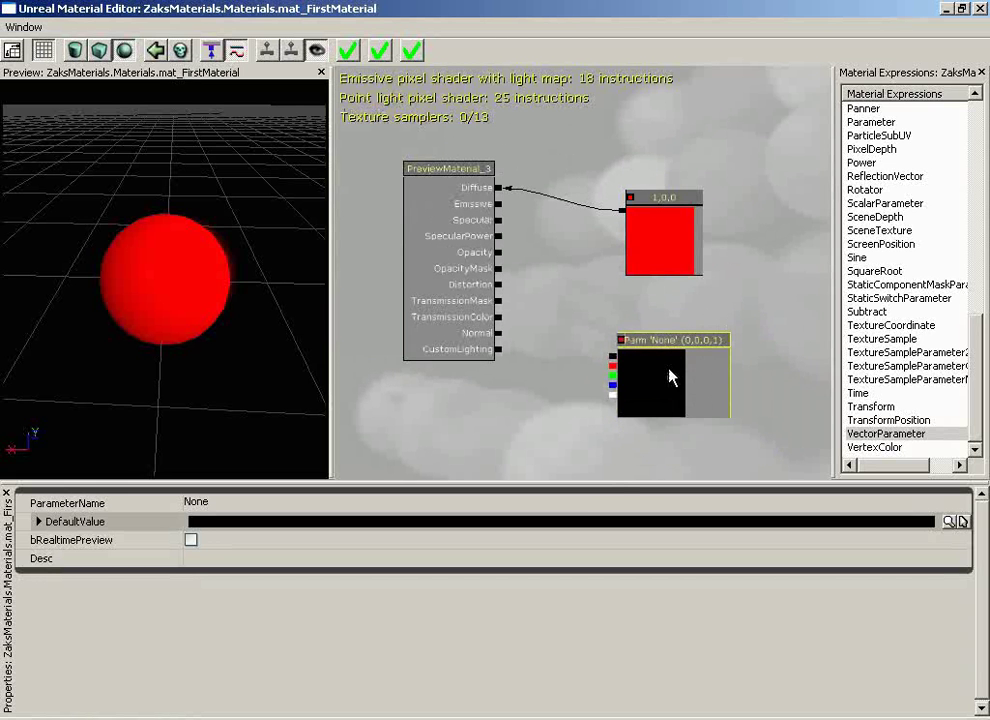
{"action": "left_click_drag", "start_coordinate": [663, 393], "coordinate": [654, 343]}
{"action": "left_click", "coordinate": [662, 259]}
{"action": "left_click_drag", "start_coordinate": [662, 259], "coordinate": [662, 216]}
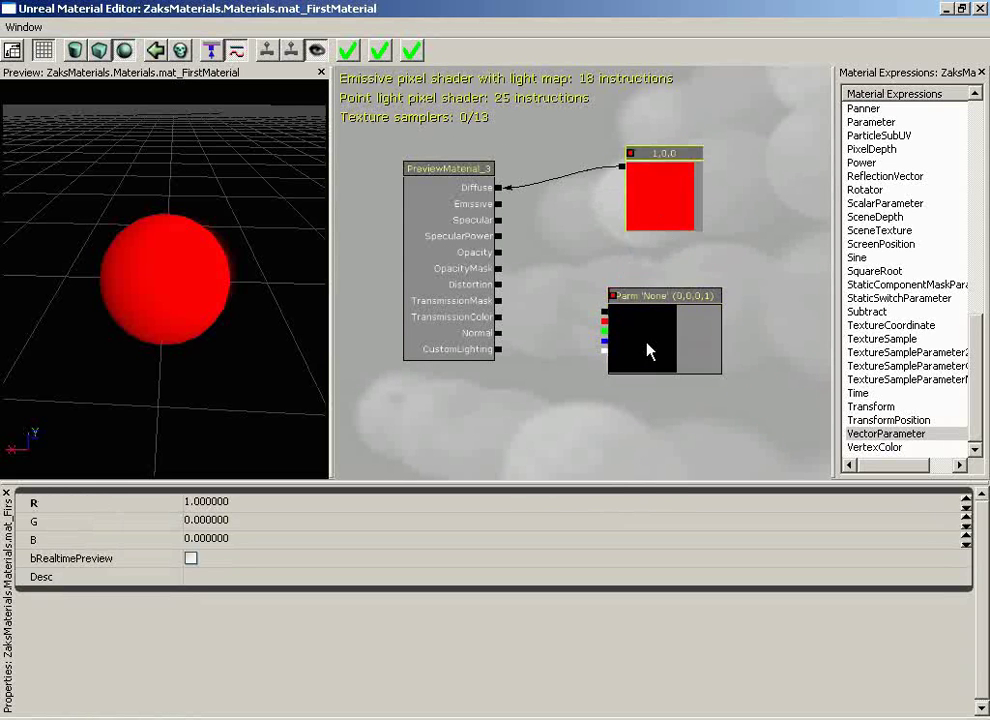
{"action": "left_click_drag", "start_coordinate": [650, 347], "coordinate": [650, 314]}
- Wire the VectorParameter output into Specular, then toggle unused connectors off and on
{"action": "left_click_drag", "start_coordinate": [605, 275], "coordinate": [502, 221]}
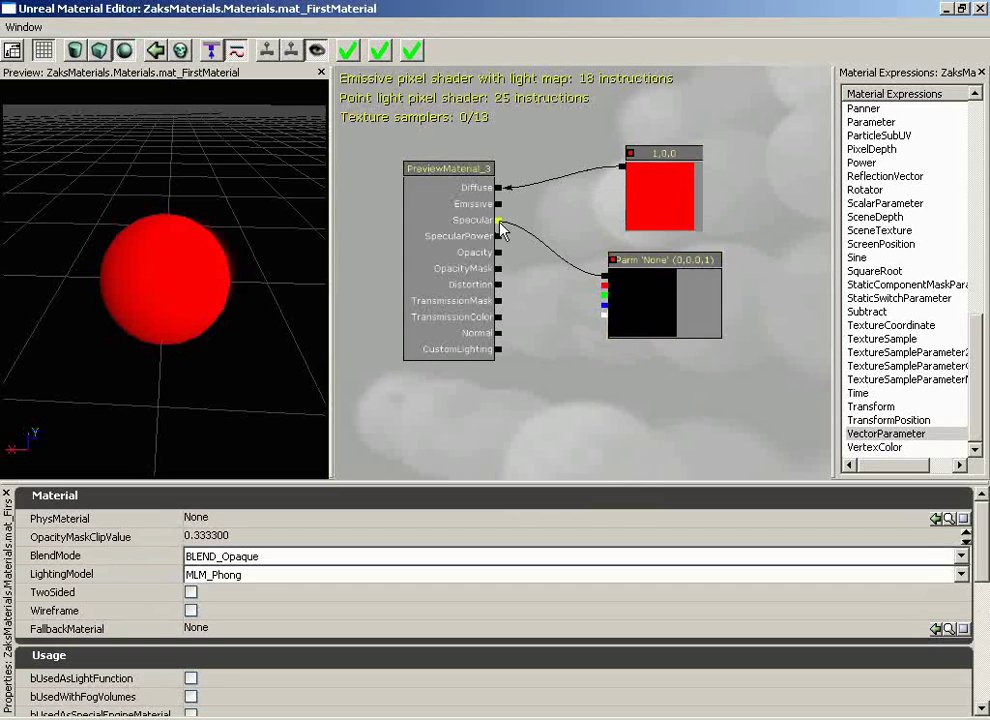
{"action": "scroll", "coordinate": [557, 265], "scroll_direction": "up", "scroll_amount": 2}
{"action": "left_click_drag", "start_coordinate": [557, 340], "coordinate": [559, 312]}
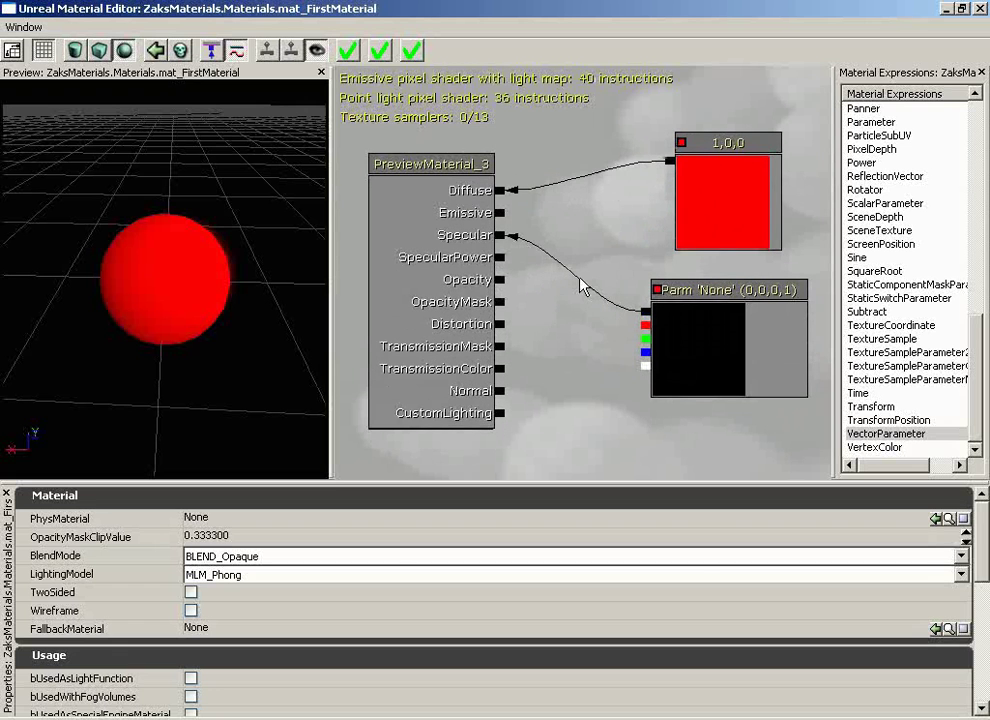
{"action": "left_click", "coordinate": [210, 51]}
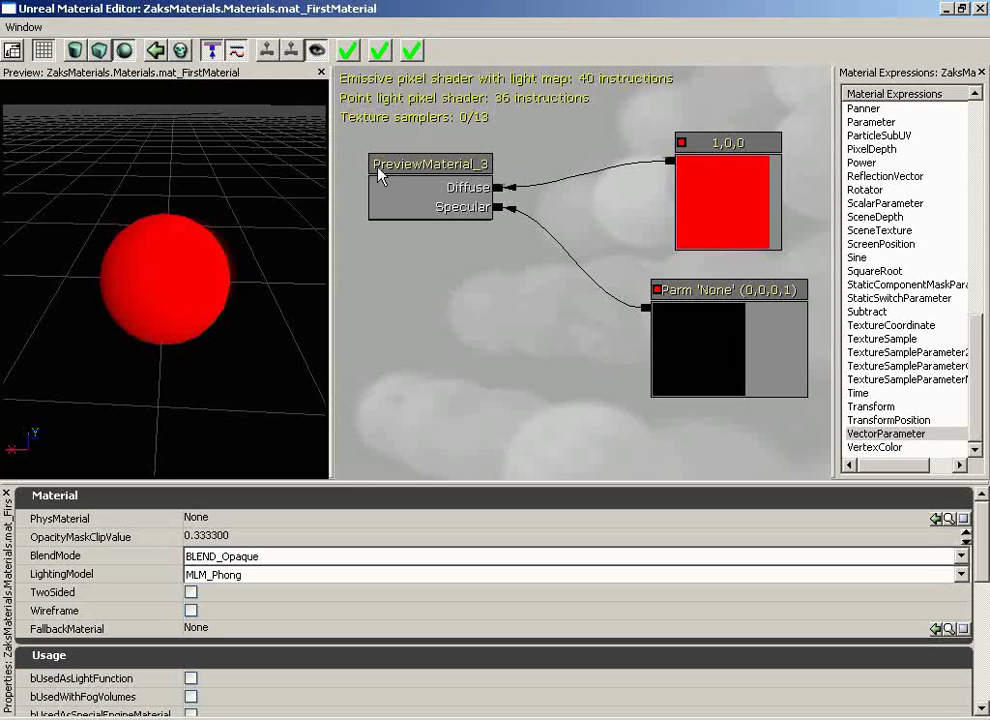
{"action": "left_click", "coordinate": [211, 50]}
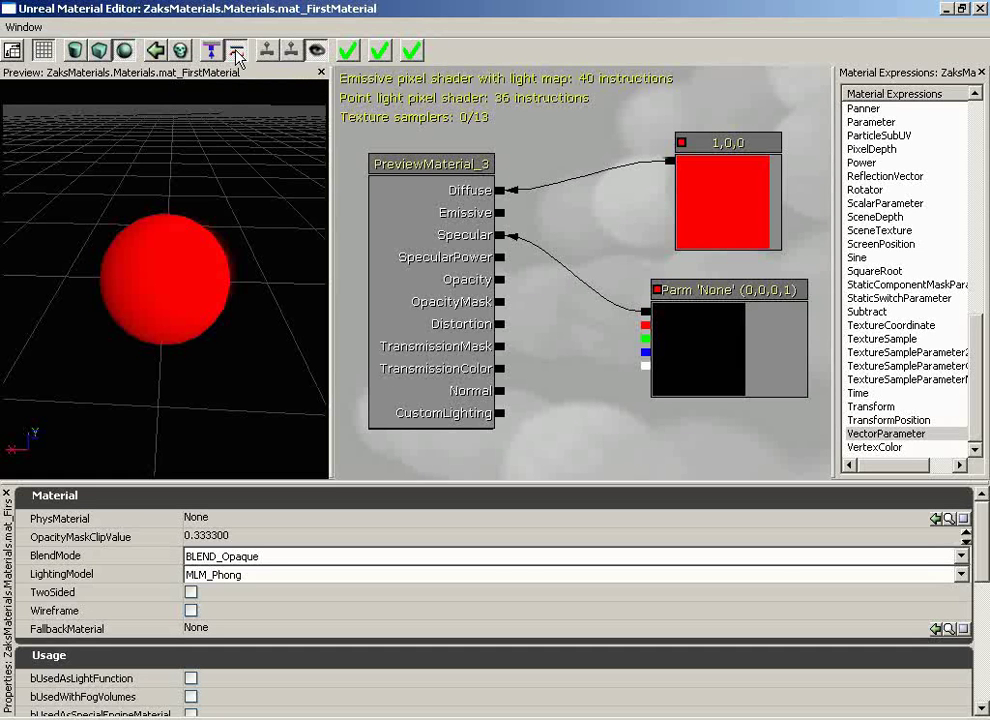
- Move the red 1,0,0 constant higher, toggling Curved Connections off and back on around it
{"action": "left_click", "coordinate": [236, 52]}
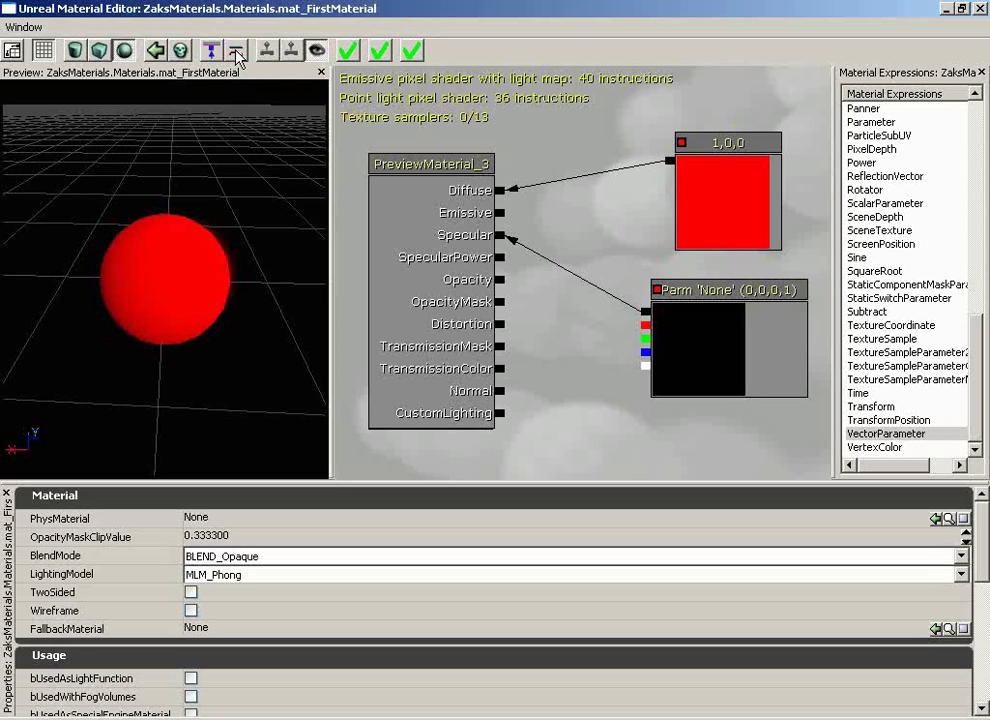
{"action": "left_click", "coordinate": [238, 53]}
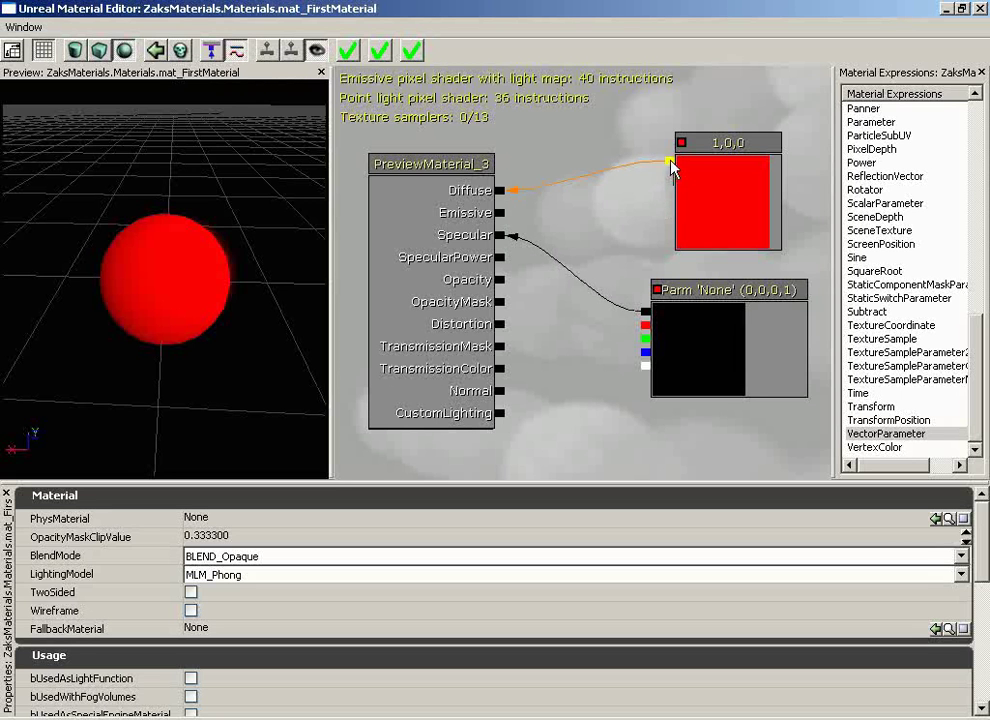
{"action": "left_click", "coordinate": [735, 207]}
{"action": "left_click_drag", "start_coordinate": [735, 207], "coordinate": [716, 128]}
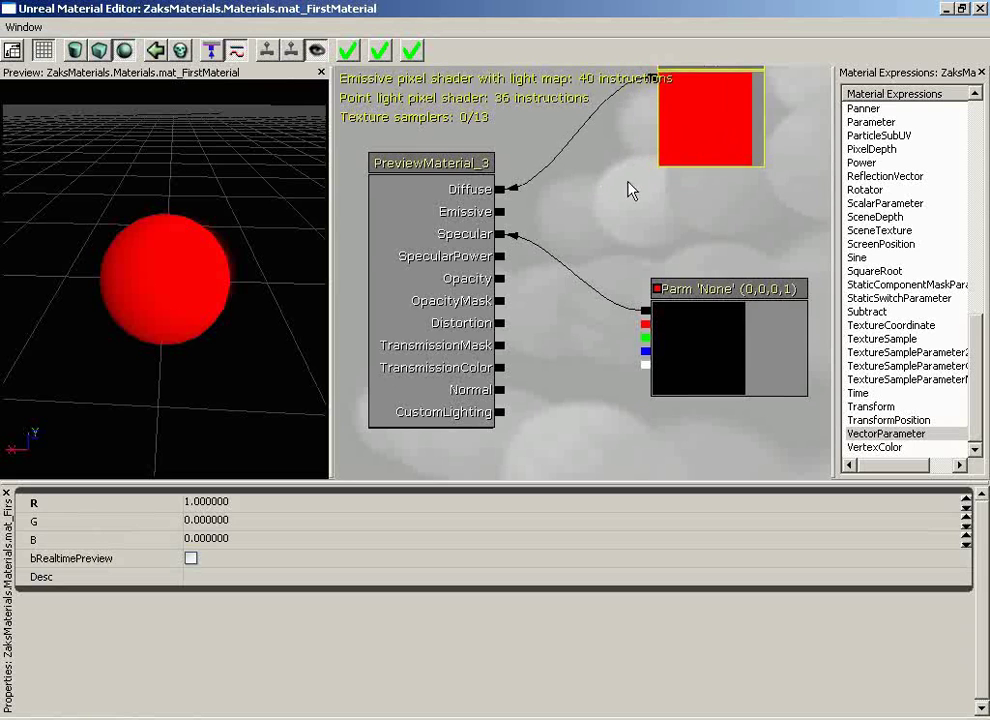
{"action": "left_click_drag", "start_coordinate": [630, 190], "coordinate": [638, 270]}
{"action": "left_click", "coordinate": [236, 50]}
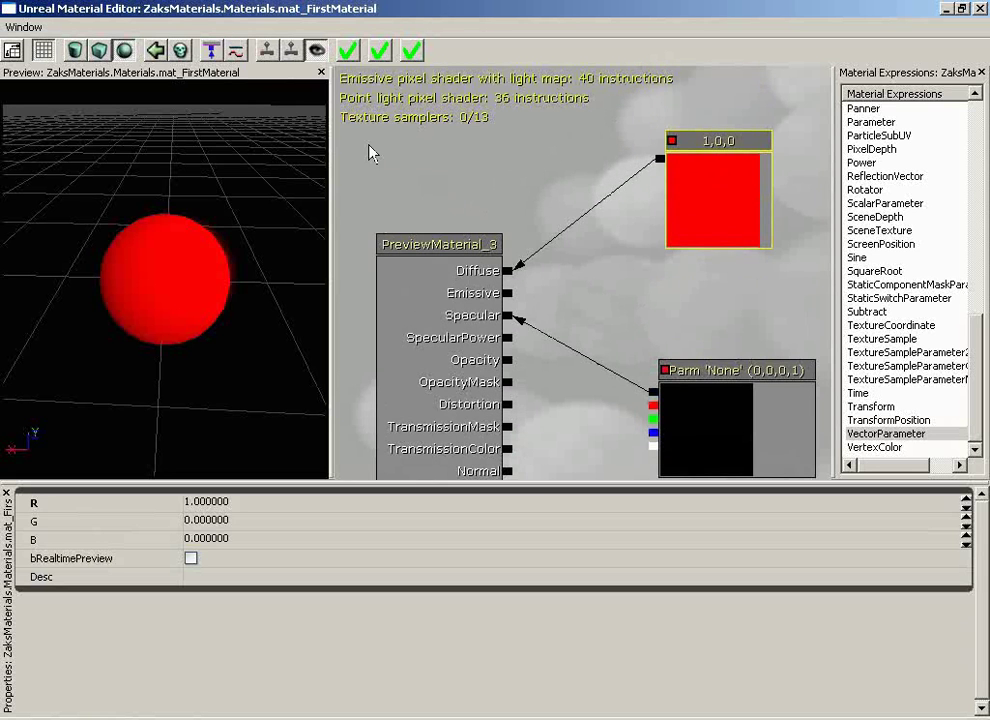
{"action": "left_click", "coordinate": [236, 52]}
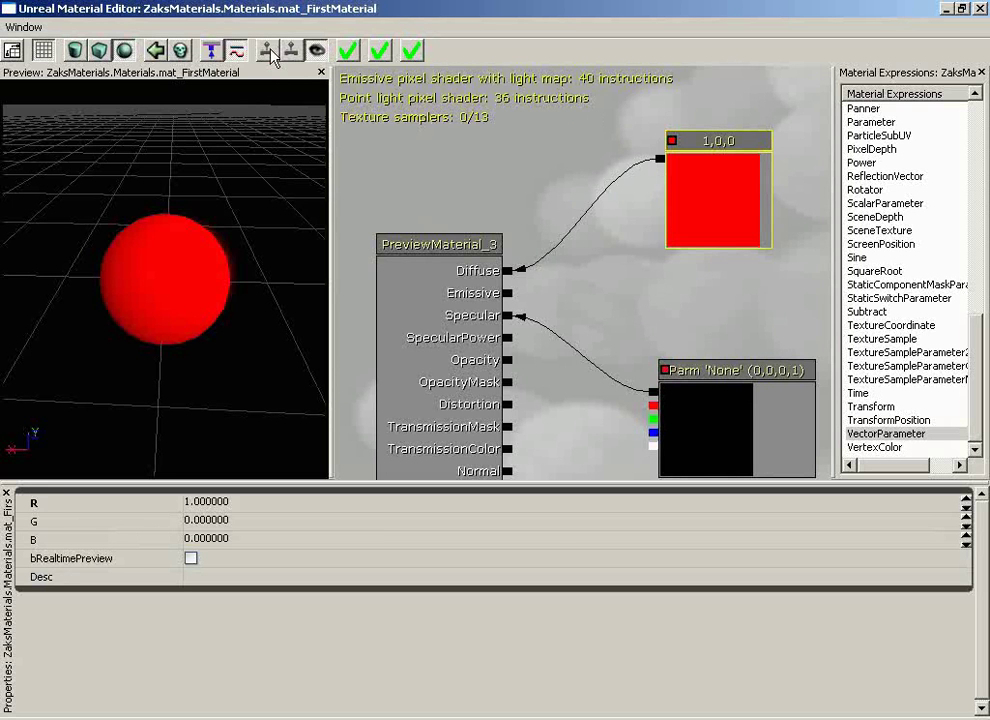
- Orbit the preview to view the red sphere from lower, then pan and zoom out the graph
{"action": "left_click_drag", "start_coordinate": [235, 180], "coordinate": [160, 250]}
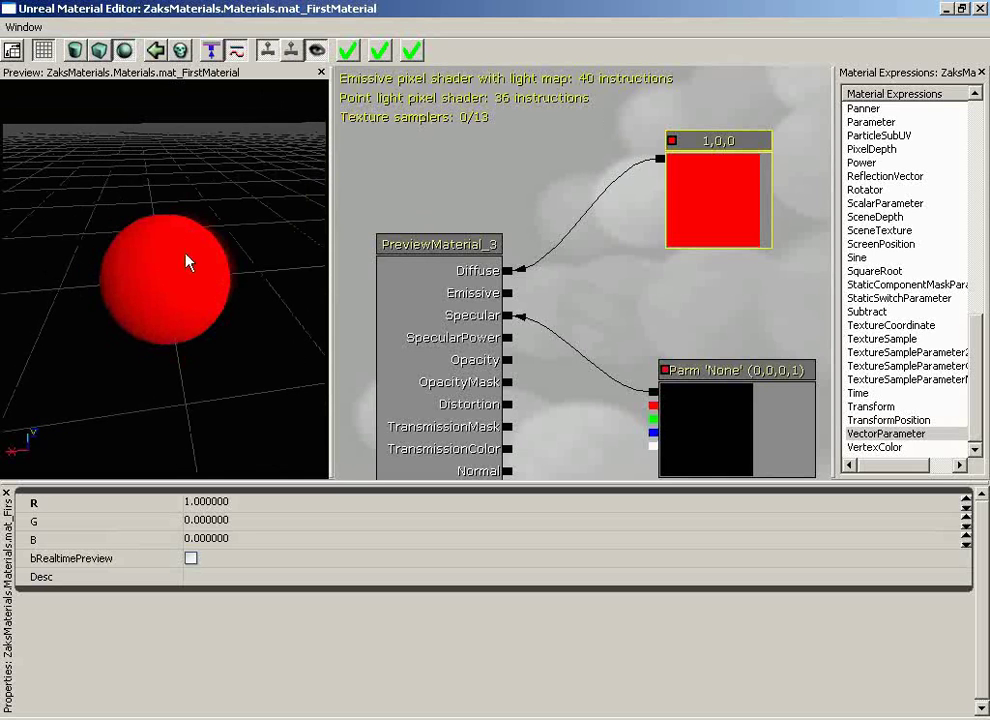
{"action": "left_click_drag", "start_coordinate": [672, 277], "coordinate": [651, 281]}
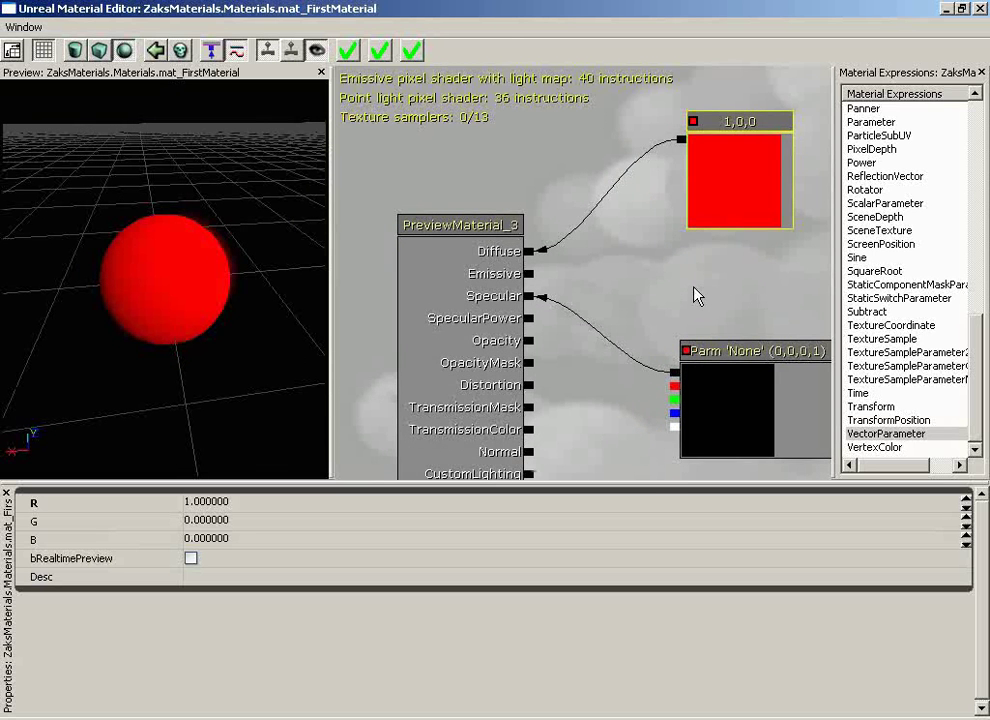
{"action": "left_click_drag", "start_coordinate": [697, 296], "coordinate": [698, 303]}
{"action": "mouse_move", "coordinate": [294, 254]}
{"action": "left_mouse_down"}
{"action": "mouse_move", "coordinate": [146, 228]}
{"action": "mouse_move", "coordinate": [140, 305]}
{"action": "mouse_move", "coordinate": [221, 221]}
{"action": "left_mouse_up"}
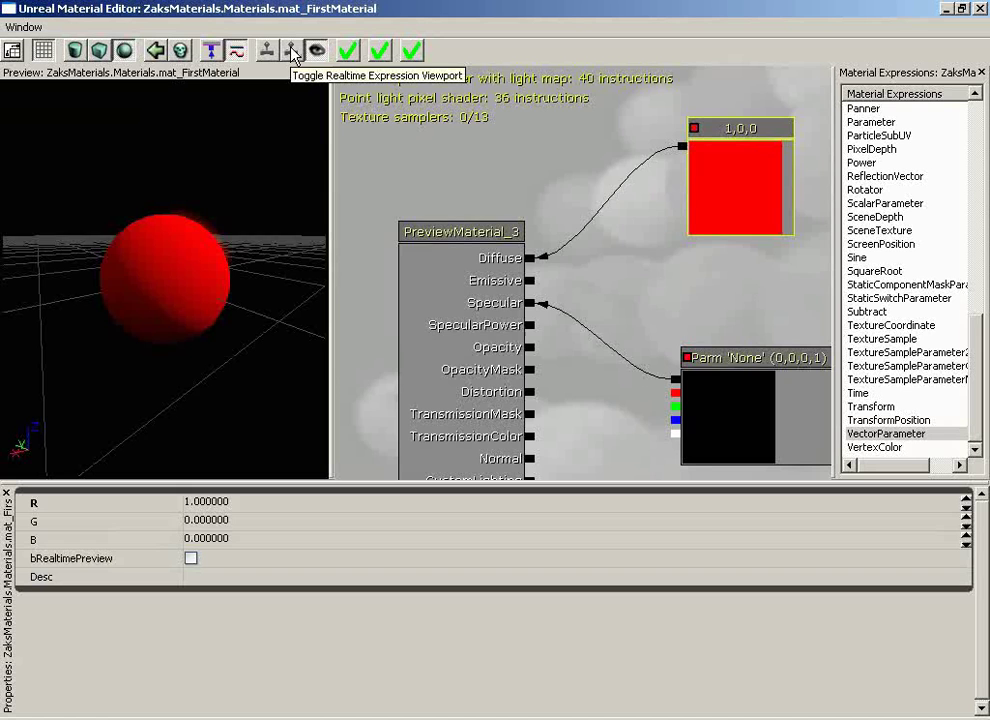
{"action": "scroll", "coordinate": [546, 210], "scroll_direction": "down", "scroll_amount": 4}
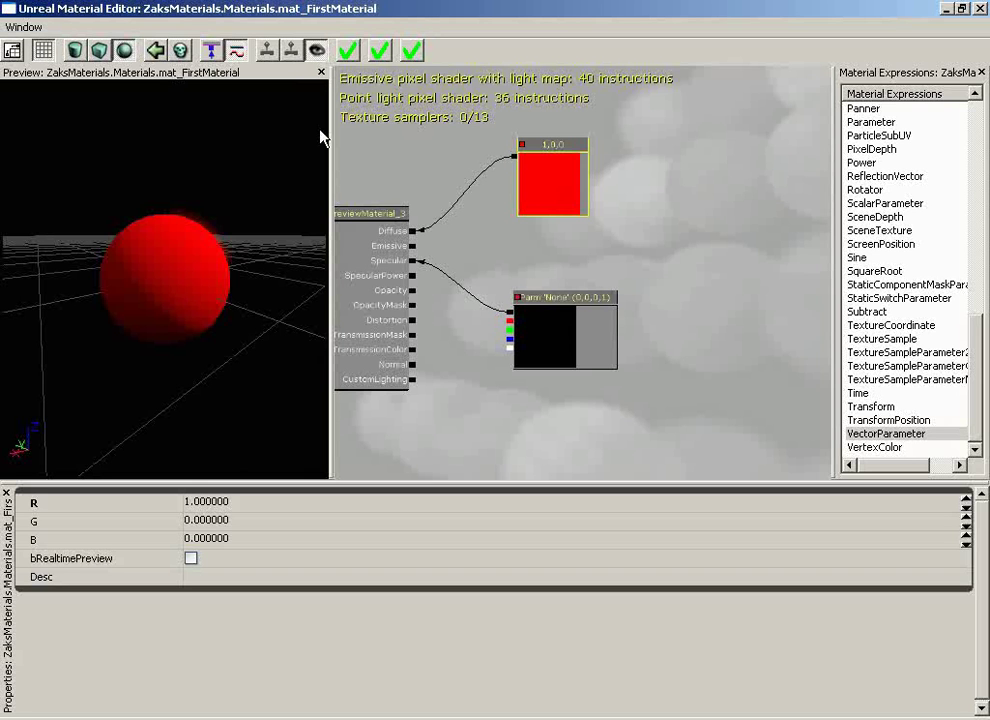
- Switch off live previews on all expression nodes with the realtime preview eye toggle
{"action": "left_click", "coordinate": [317, 50]}
{"action": "scroll", "coordinate": [430, 160], "scroll_direction": "up", "scroll_amount": 2}
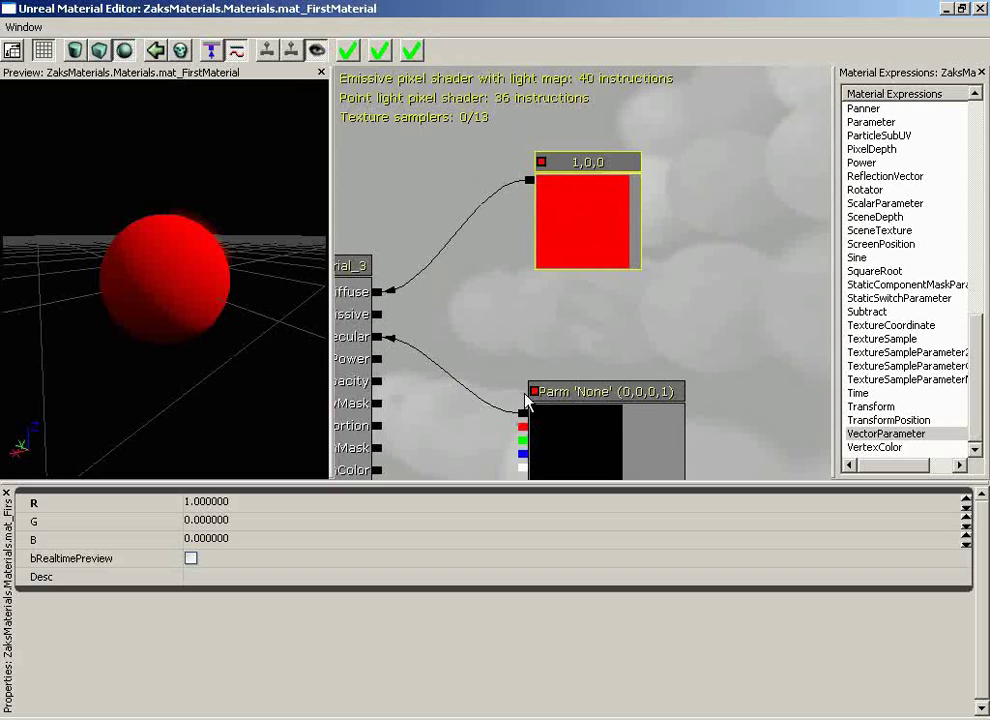
{"action": "left_click", "coordinate": [317, 51]}
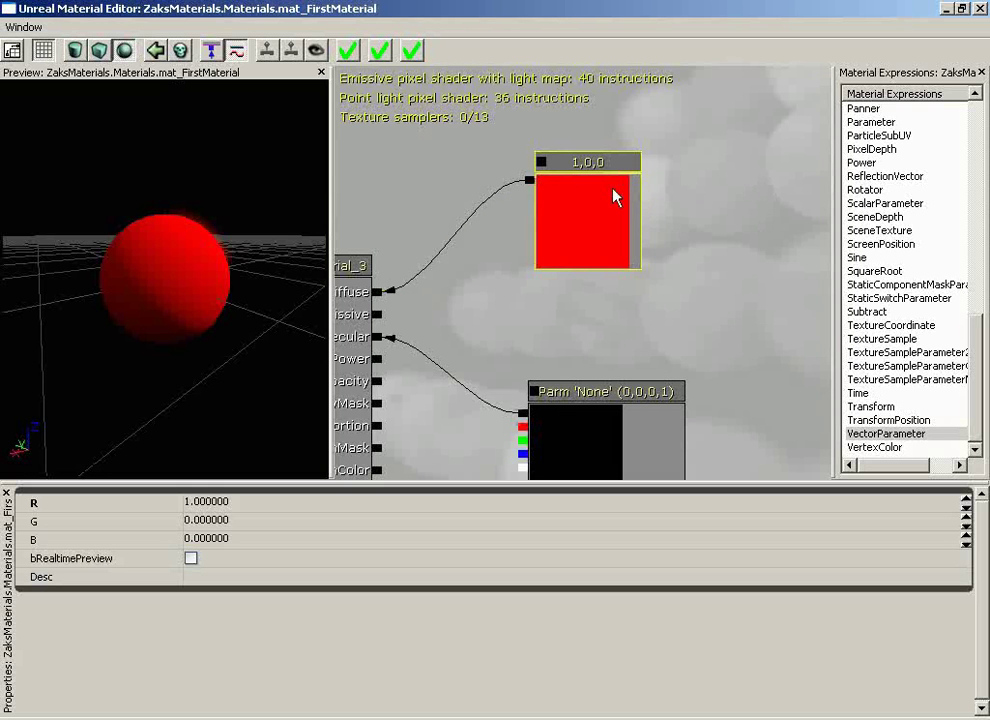
- Toggle the red constant's bRealtimePreview on and back off, then re-enable expression previews
{"action": "left_click", "coordinate": [541, 162]}
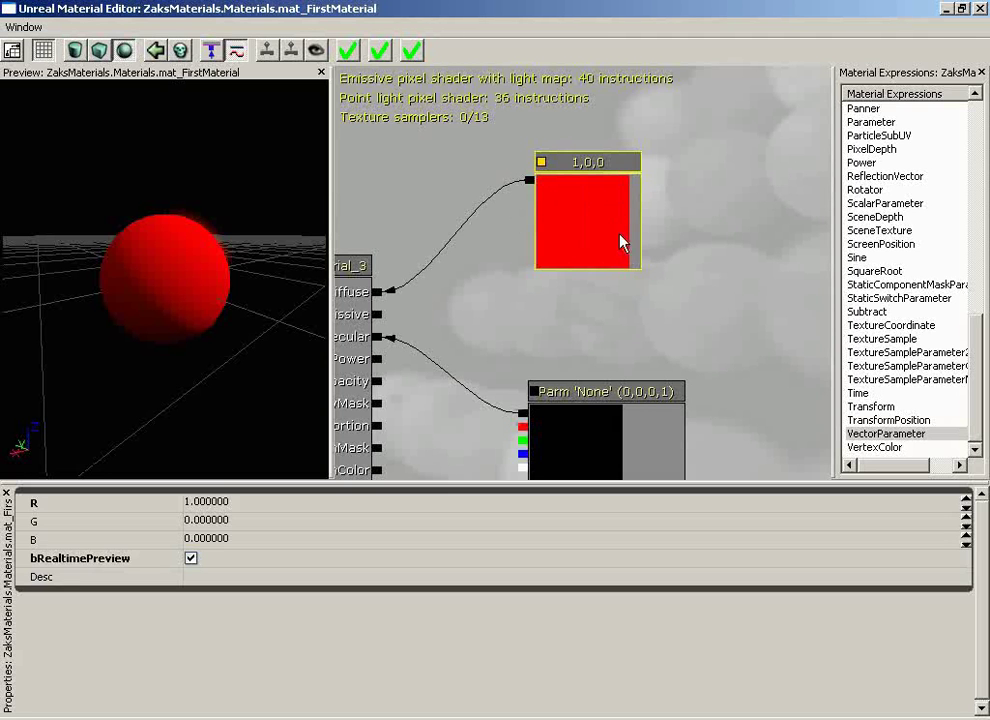
{"action": "left_click", "coordinate": [541, 162]}
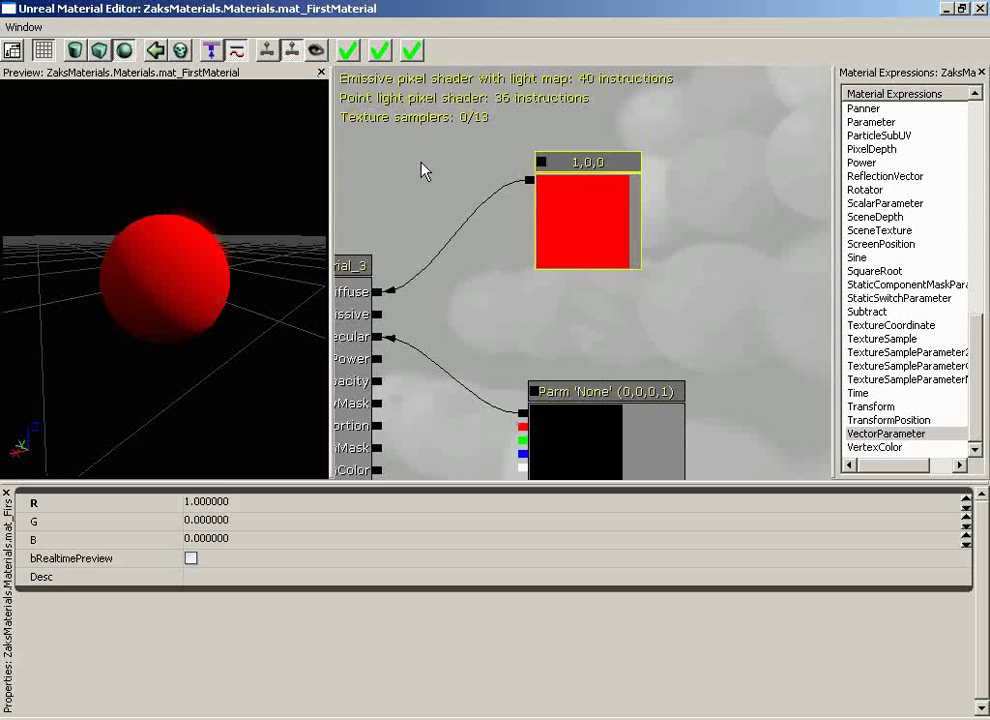
{"action": "left_click", "coordinate": [317, 51]}
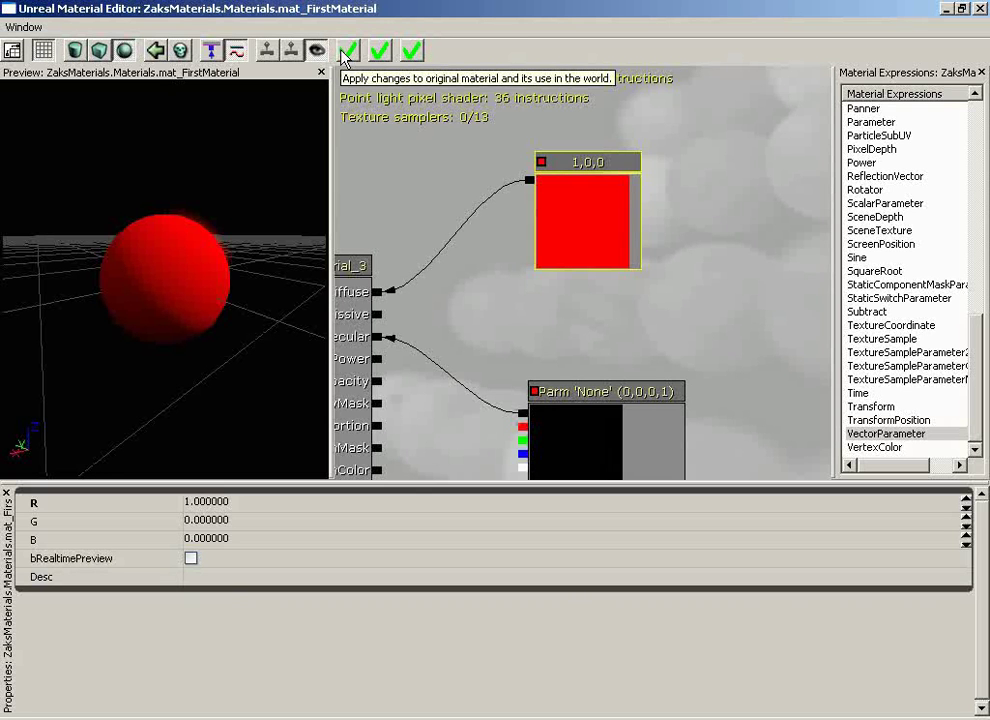
- Delete the VectorParameter node, dropping shaders to 18 emissive and 25 point-light instructions
{"action": "left_click_drag", "start_coordinate": [336, 352], "coordinate": [405, 292]}
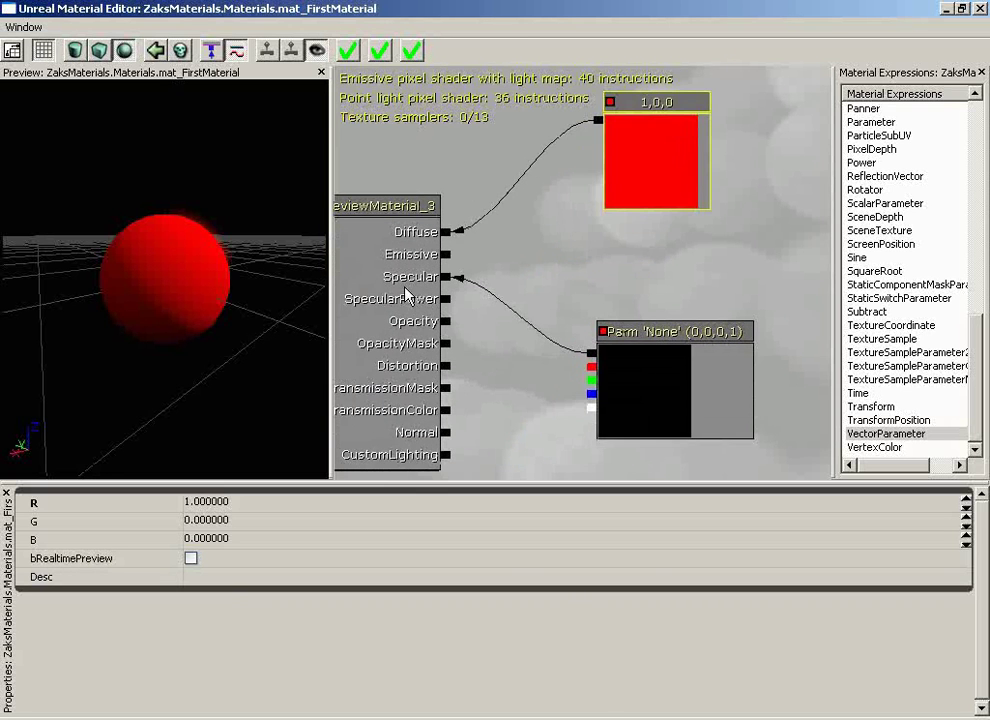
{"action": "left_click", "coordinate": [668, 388]}
{"action": "key", "text": "Delete"}
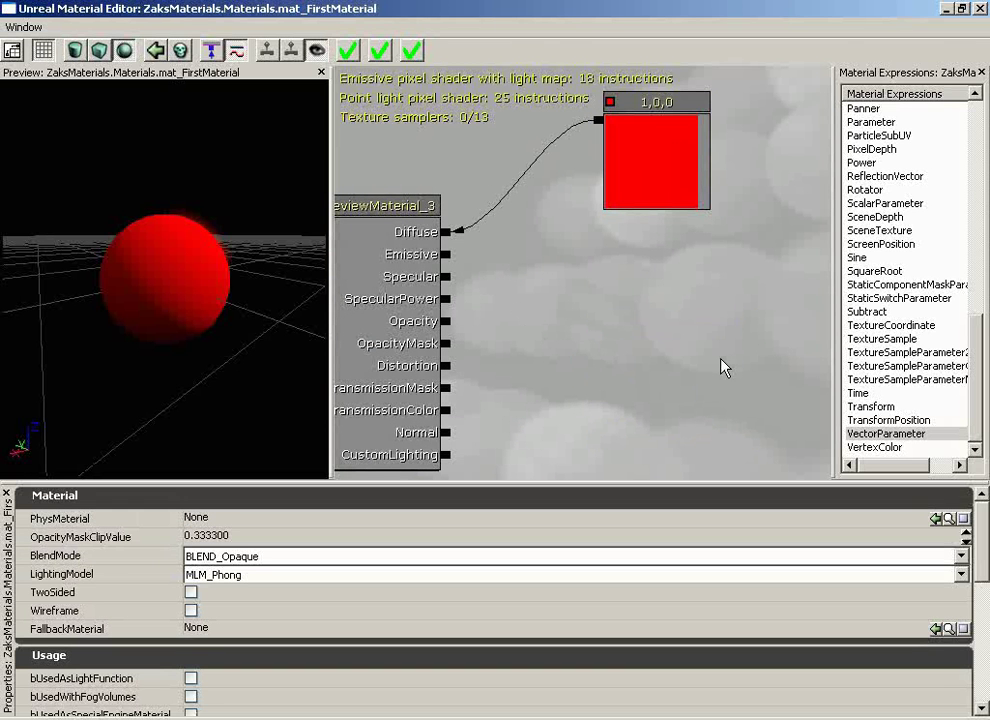